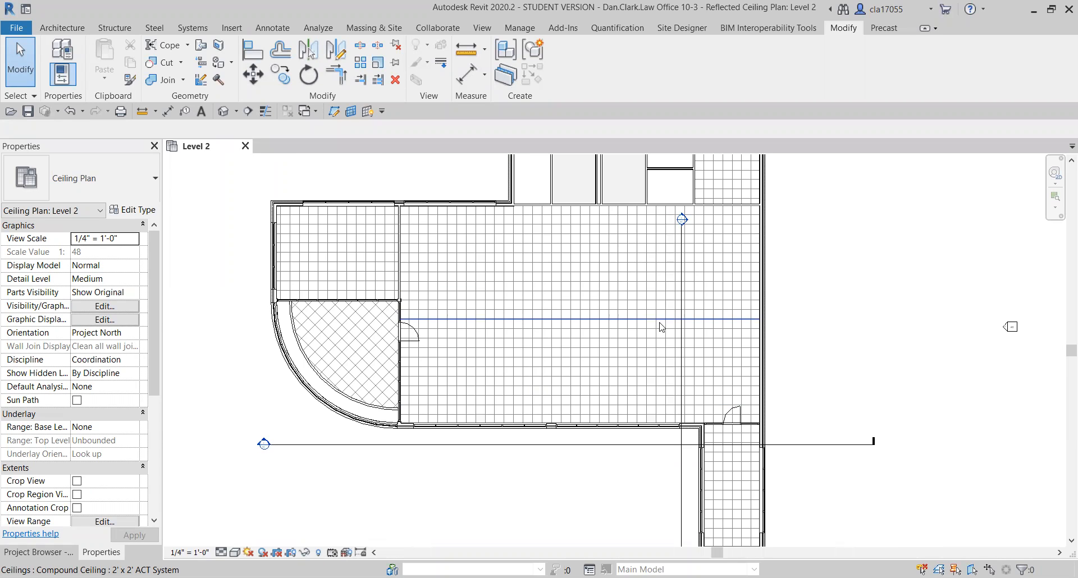
# Place one Troffer Light - Lens 2'x2'(2 Lamp) - 120V on the large room's ceiling, near its upper-left corner.
pyautogui.moveTo(476, 273); pyautogui.dragTo(485, 310, button='middle')
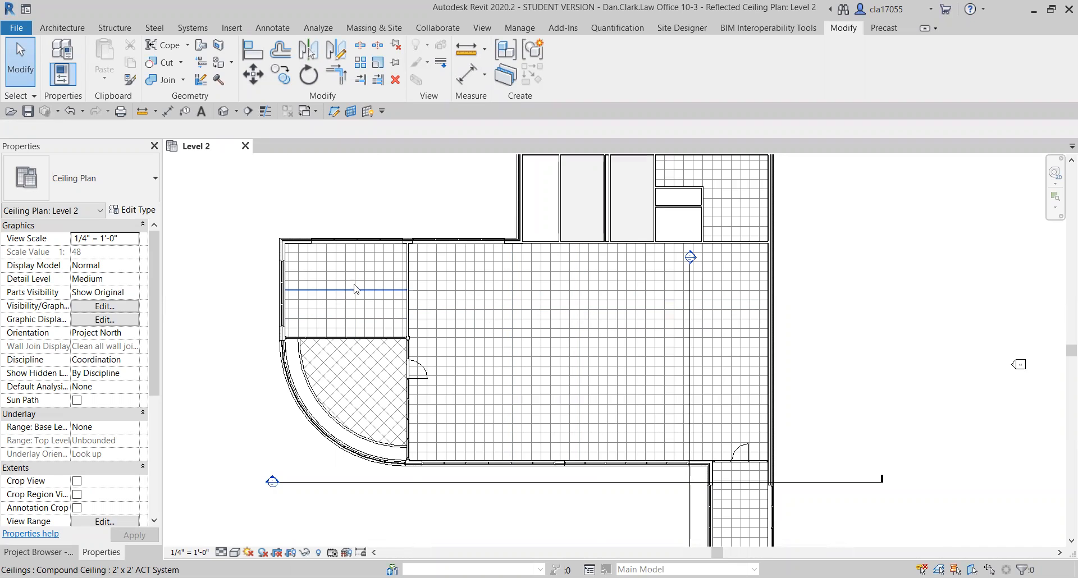
pyautogui.moveTo(505, 255); pyautogui.dragTo(490, 237, button='middle')
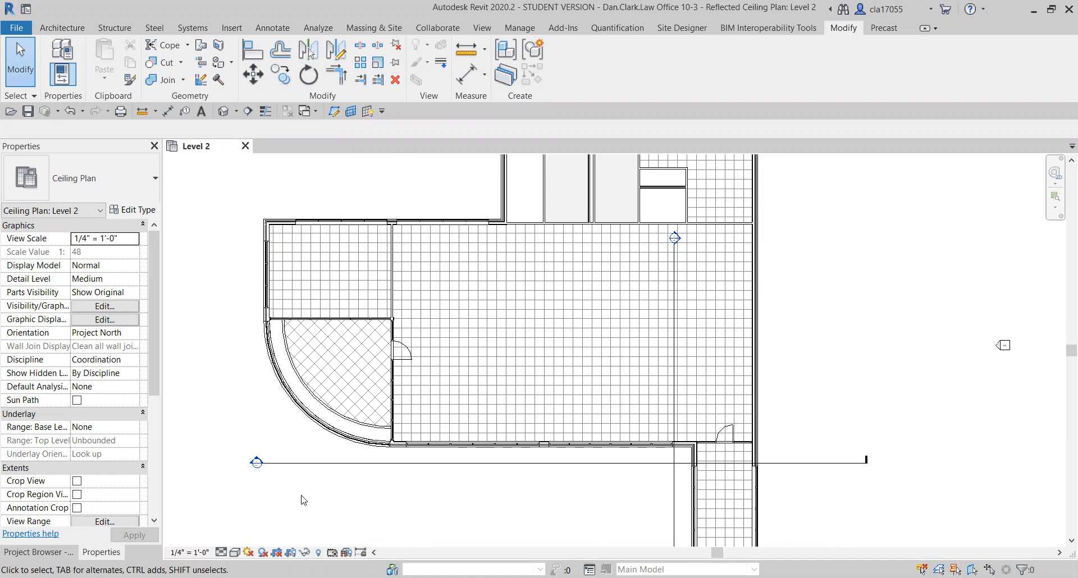
pyautogui.click(62, 28)
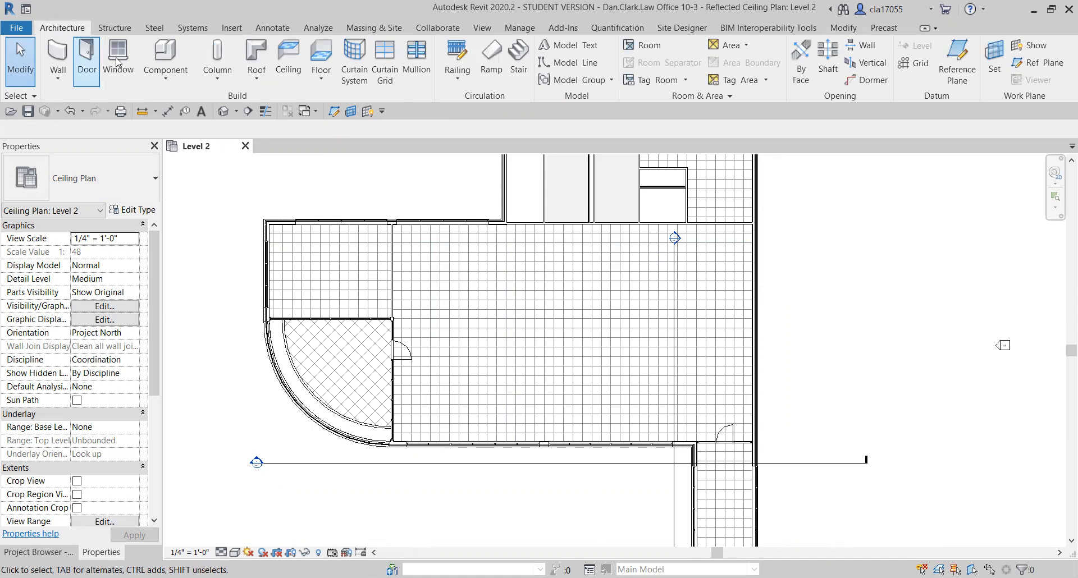
pyautogui.click(171, 56)
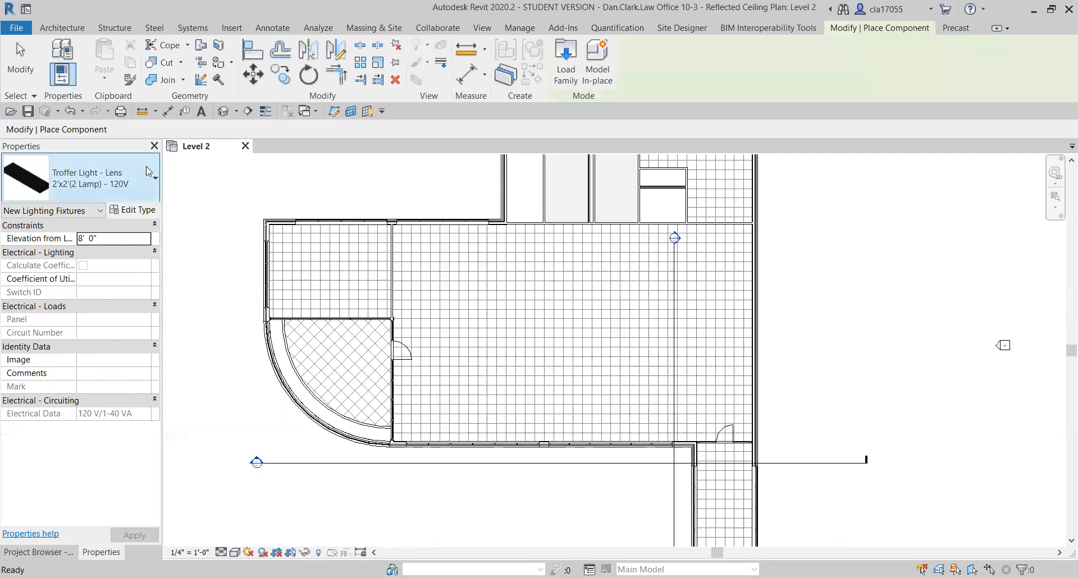
pyautogui.click(118, 186)
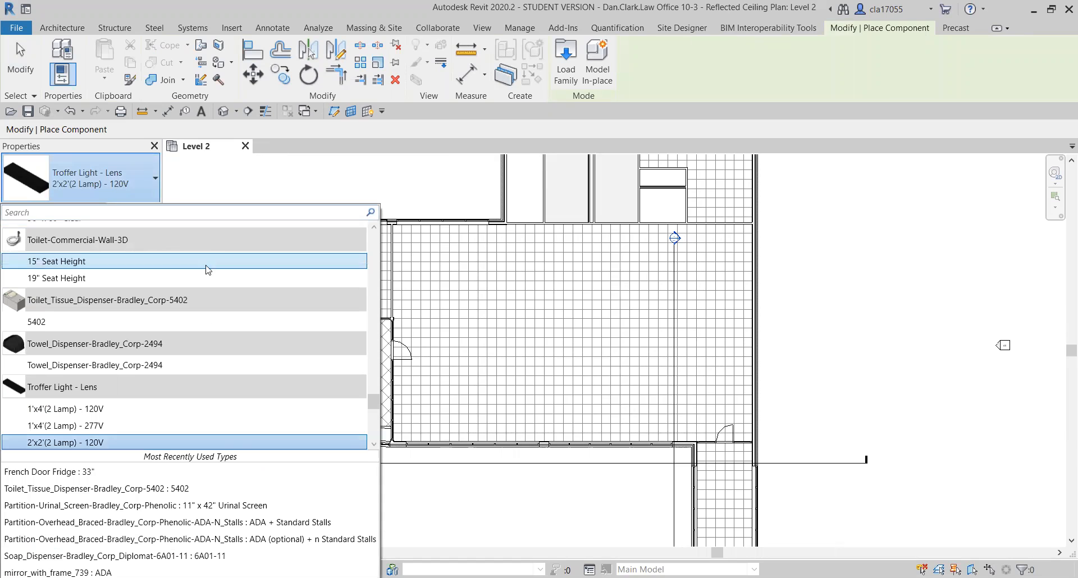
pyautogui.scroll(-2, 204, 386)
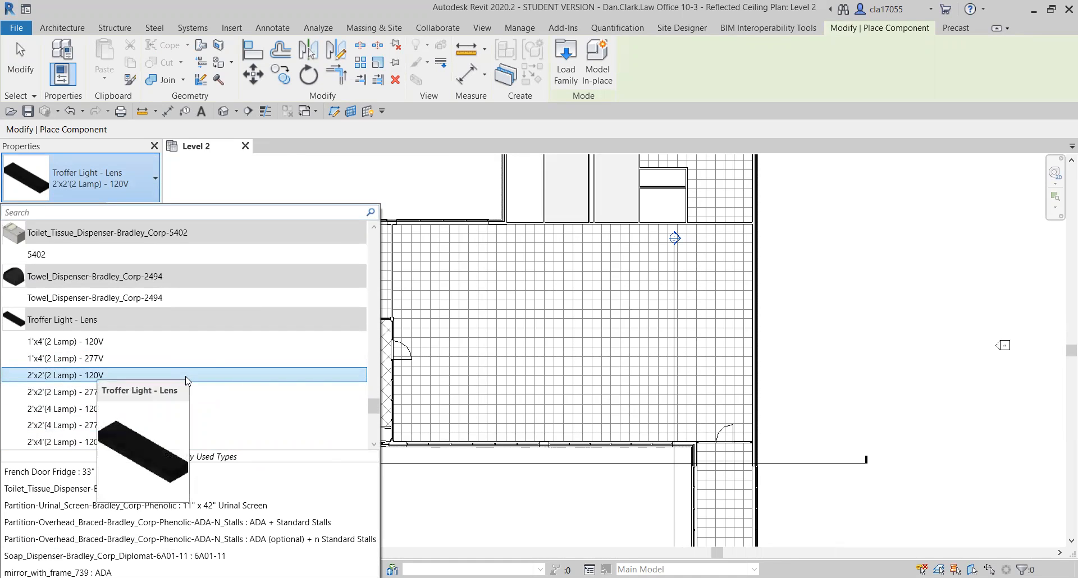
pyautogui.click(186, 370)
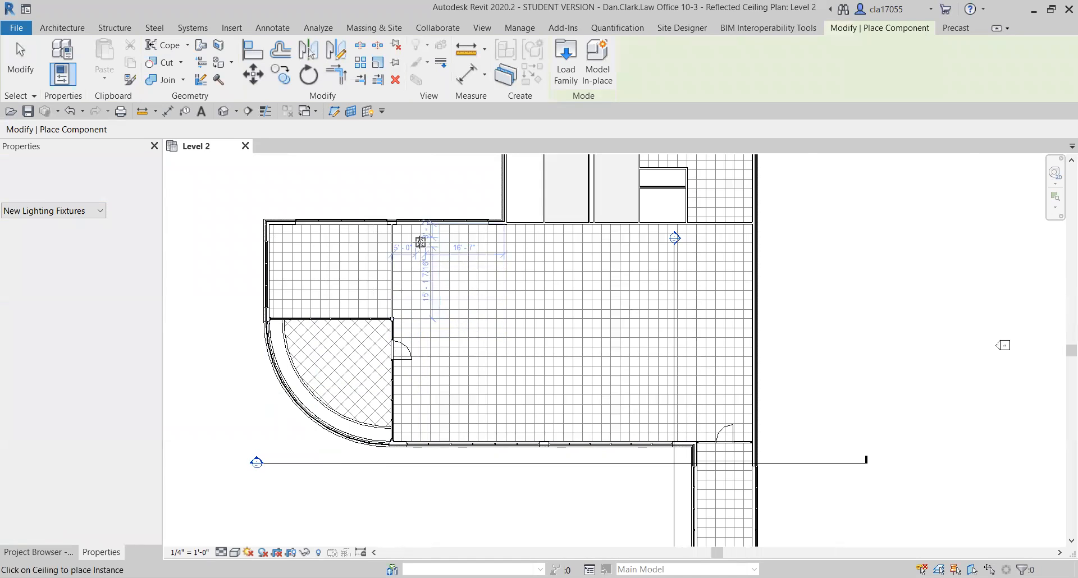
pyautogui.scroll(3, 420, 245)
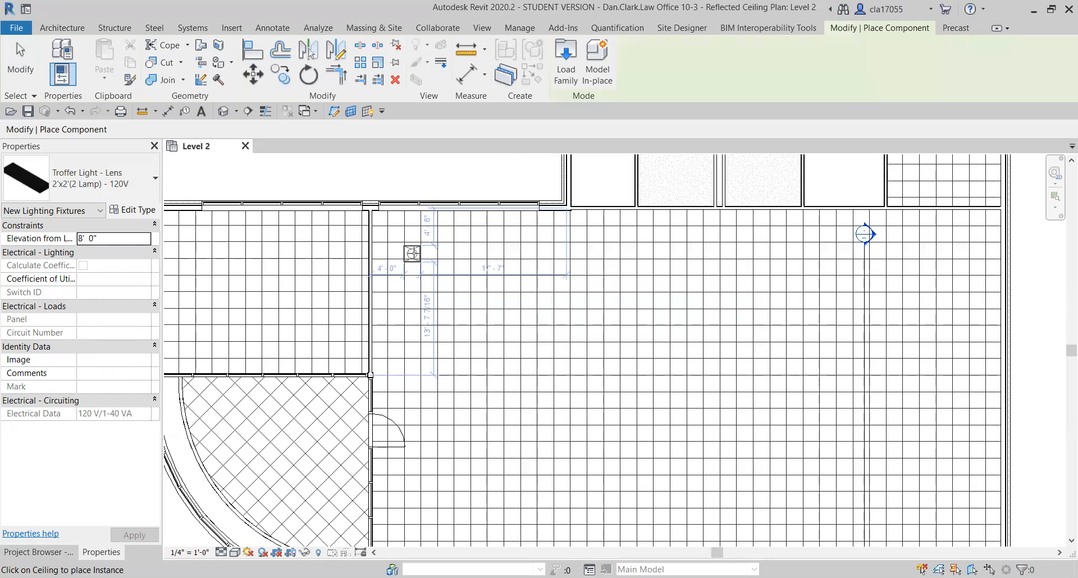
pyautogui.scroll(2, 413, 254)
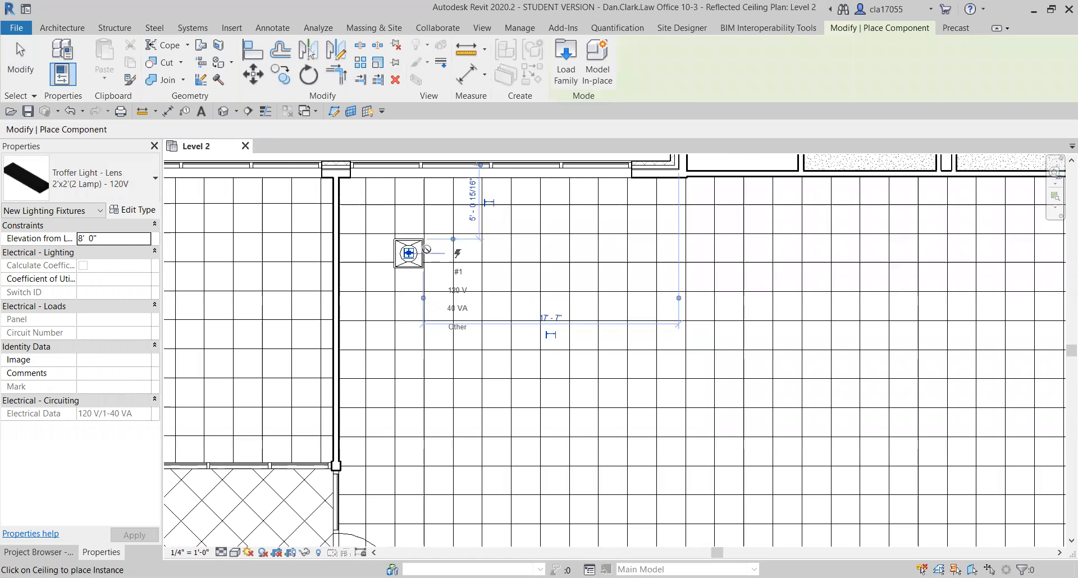
pyautogui.click(427, 249)
pyautogui.scroll(1, 427, 248)
pyautogui.press('Escape')
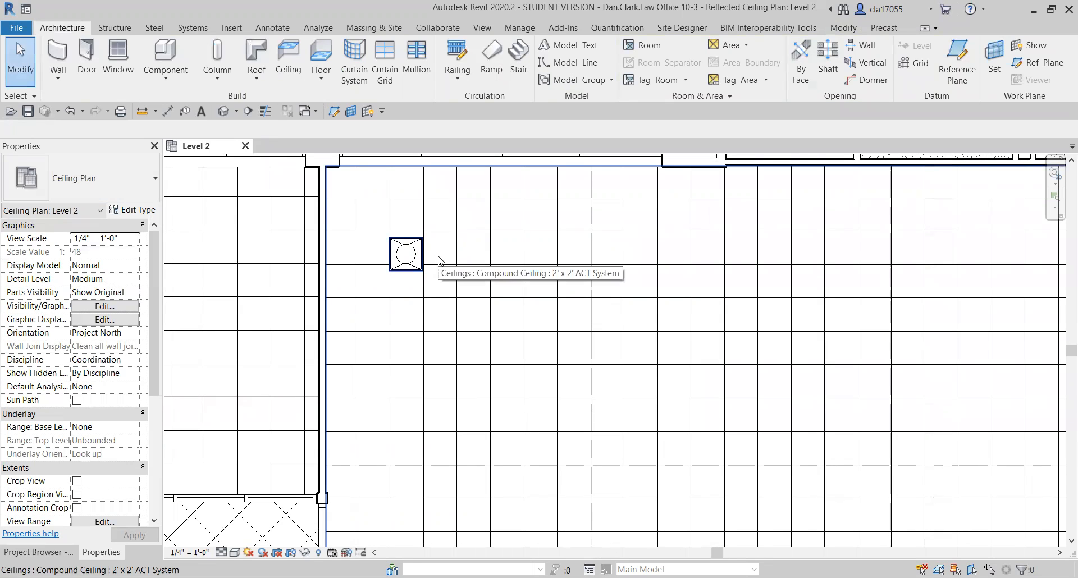
# Align the troffer light's upper and right edges with the adjacent ceiling grid lines.
pyautogui.press('a')
pyautogui.press('l')
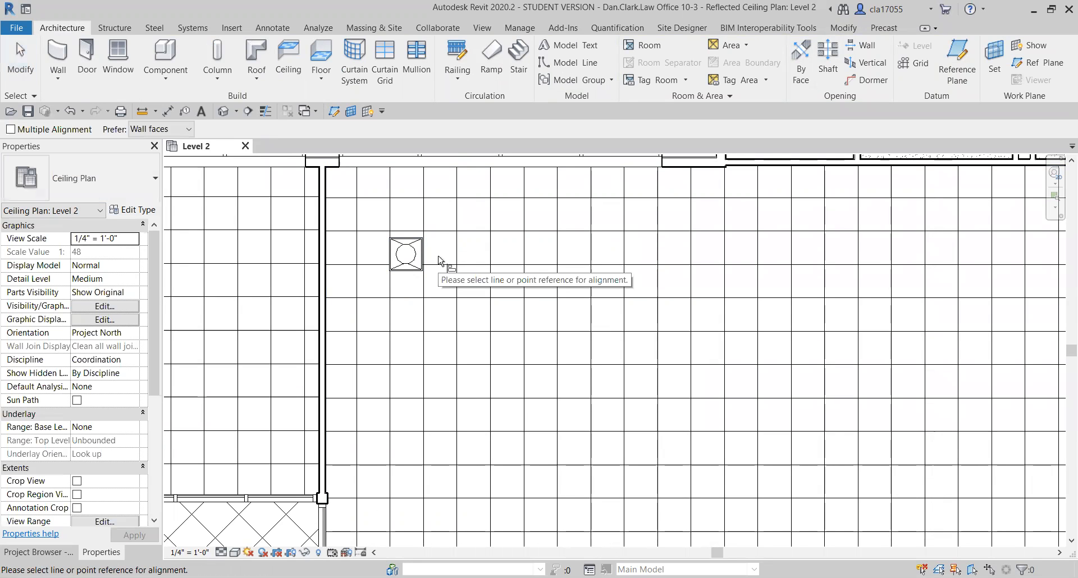
pyautogui.click(441, 231)
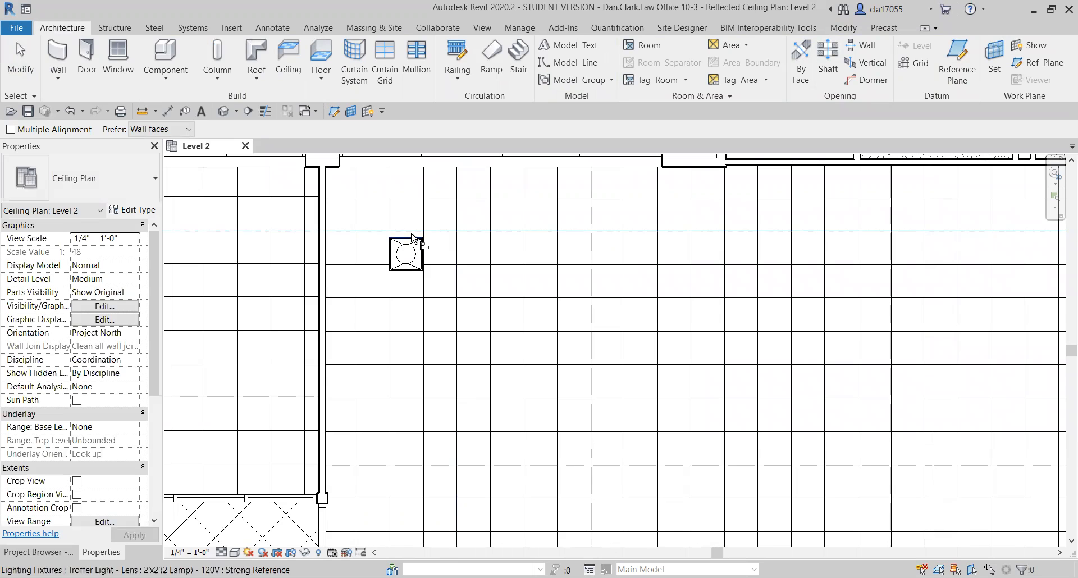
pyautogui.click(412, 238)
pyautogui.scroll(3, 425, 275)
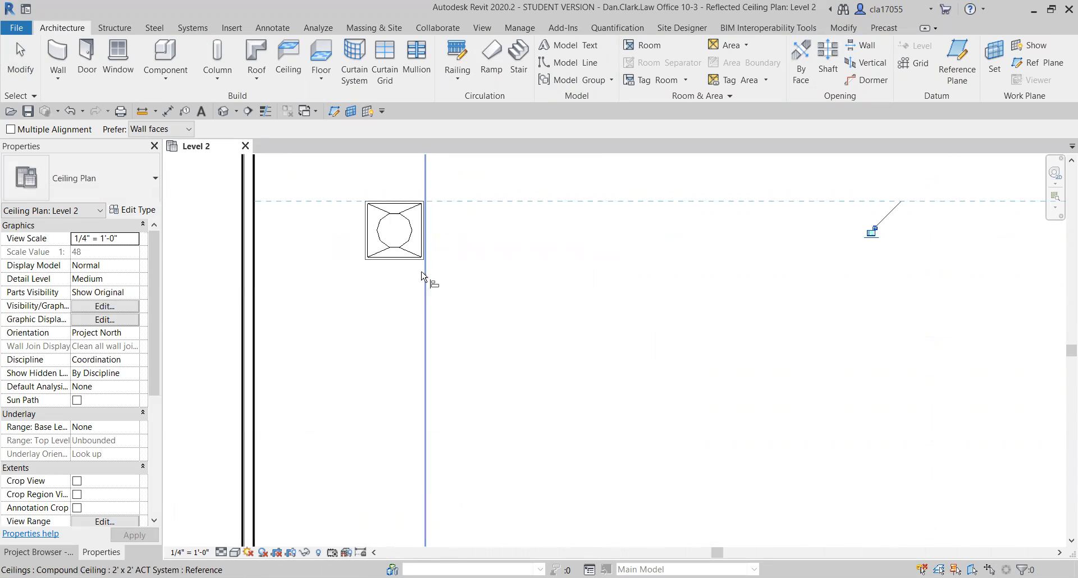
pyautogui.scroll(1, 422, 272)
pyautogui.click(424, 270)
pyautogui.click(424, 254)
pyautogui.scroll(-1, 433, 247)
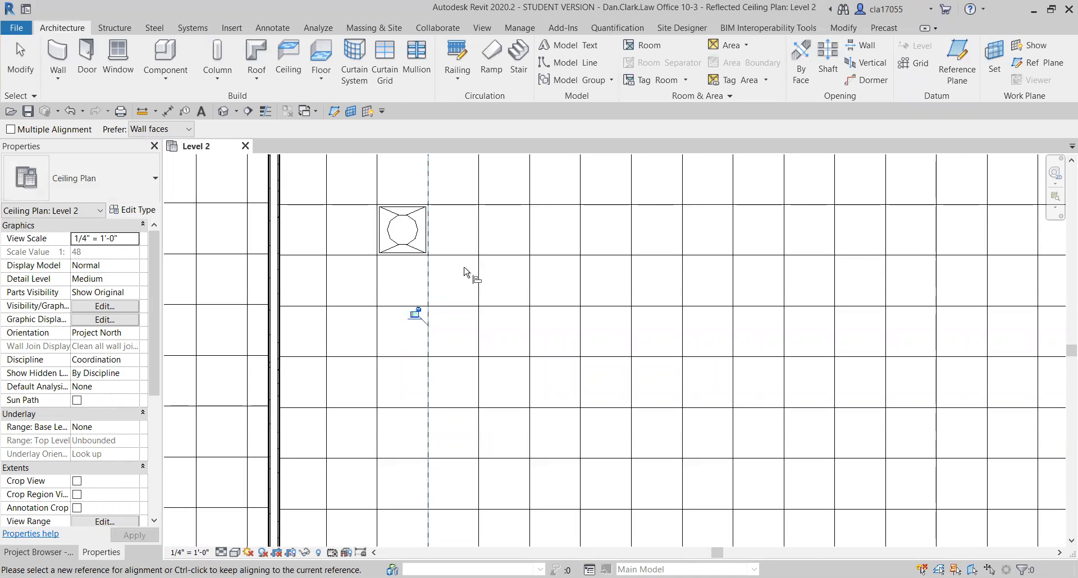
pyautogui.scroll(-2, 465, 272)
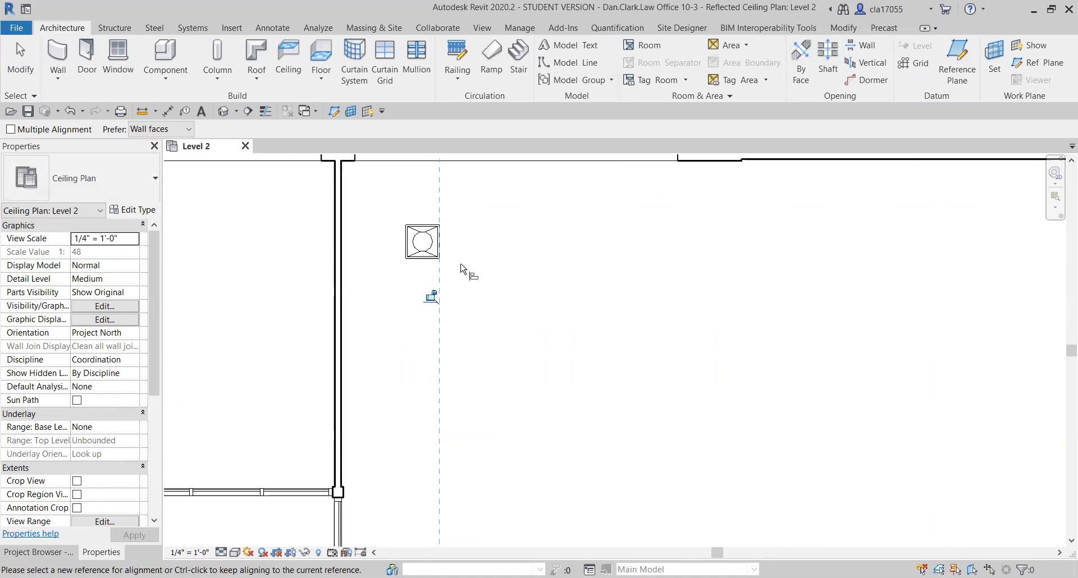
pyautogui.press('Escape')
pyautogui.press('Escape')
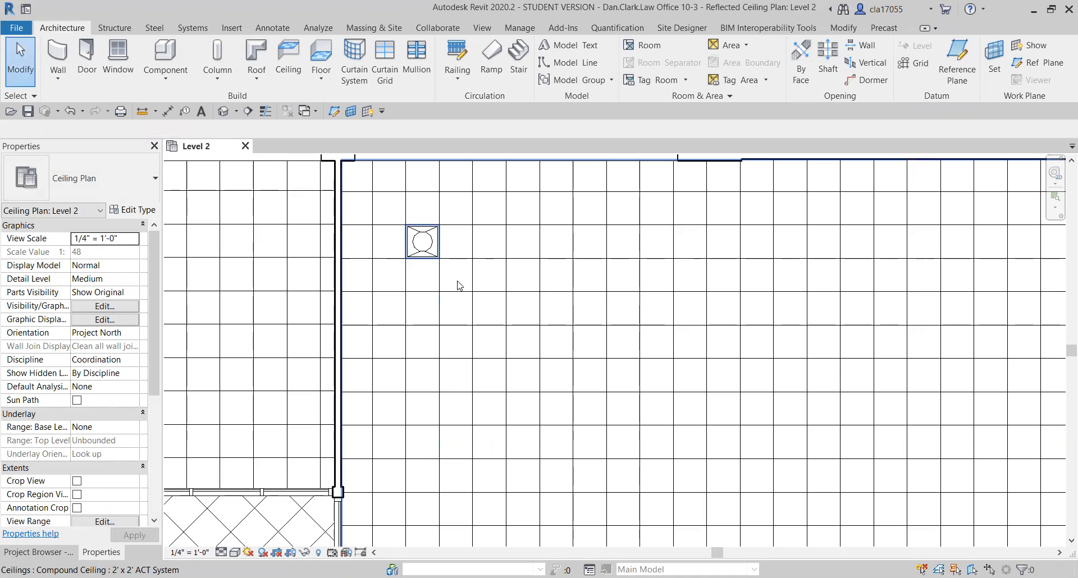
# Try to array the troffer light horizontally across the large room with a count of 10 at 8'-0" spacing.
pyautogui.moveTo(470, 290); pyautogui.dragTo(449, 306, button='middle')
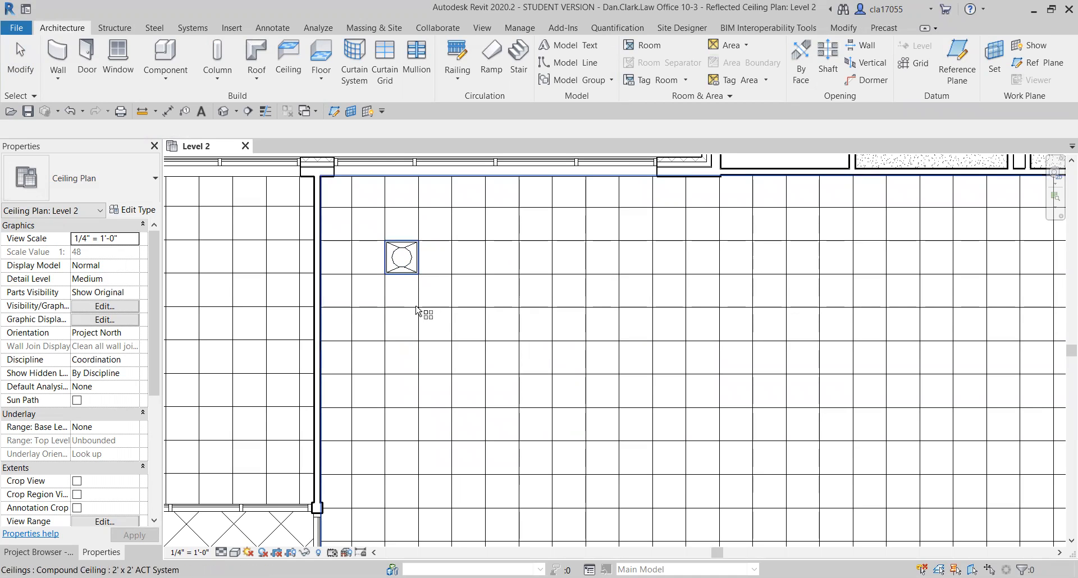
pyautogui.scroll(-2, 414, 309)
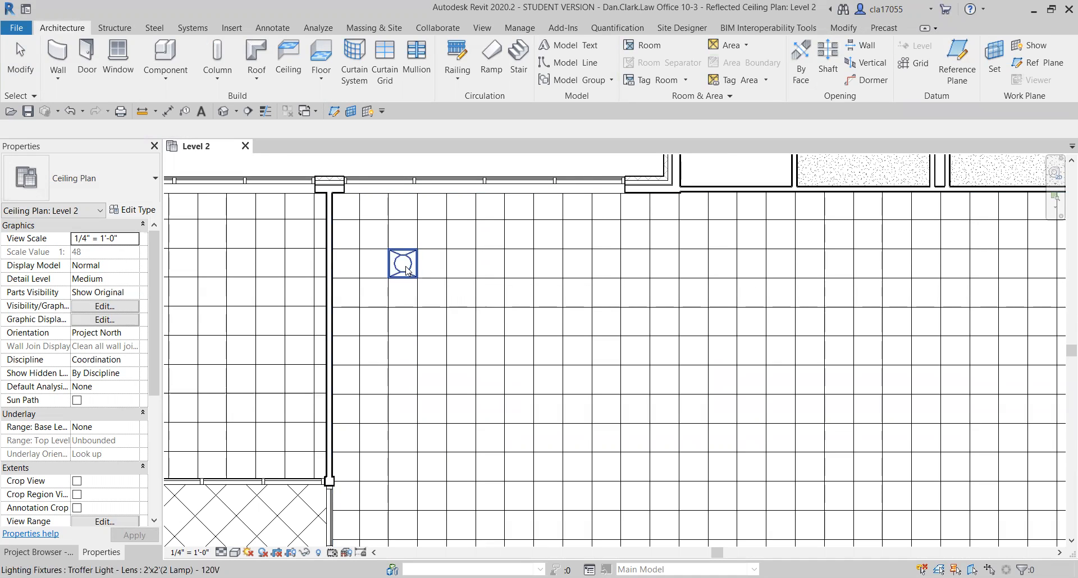
pyautogui.click(406, 270)
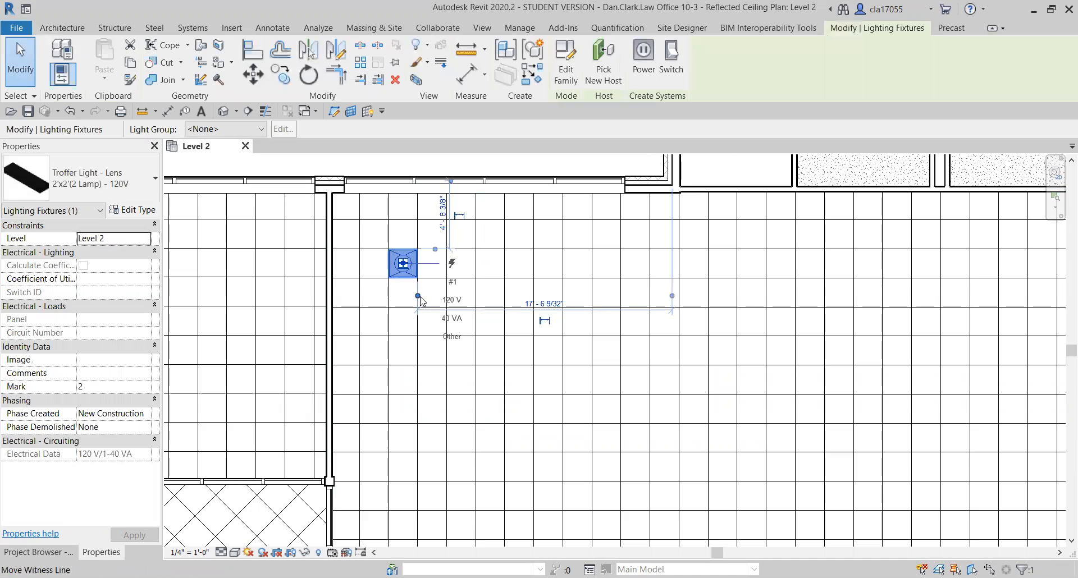
pyautogui.press('r')
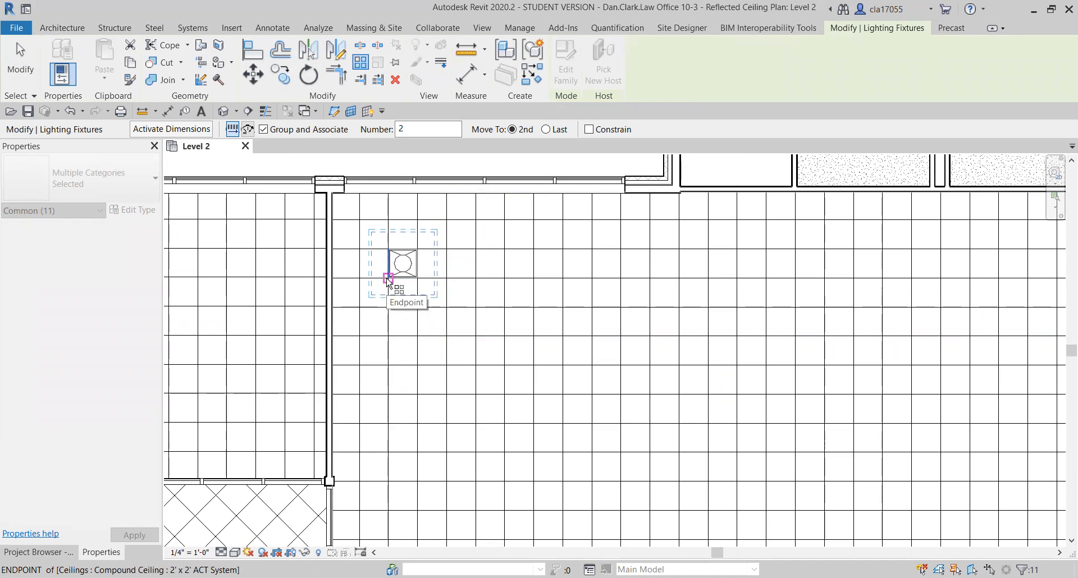
pyautogui.click(388, 278)
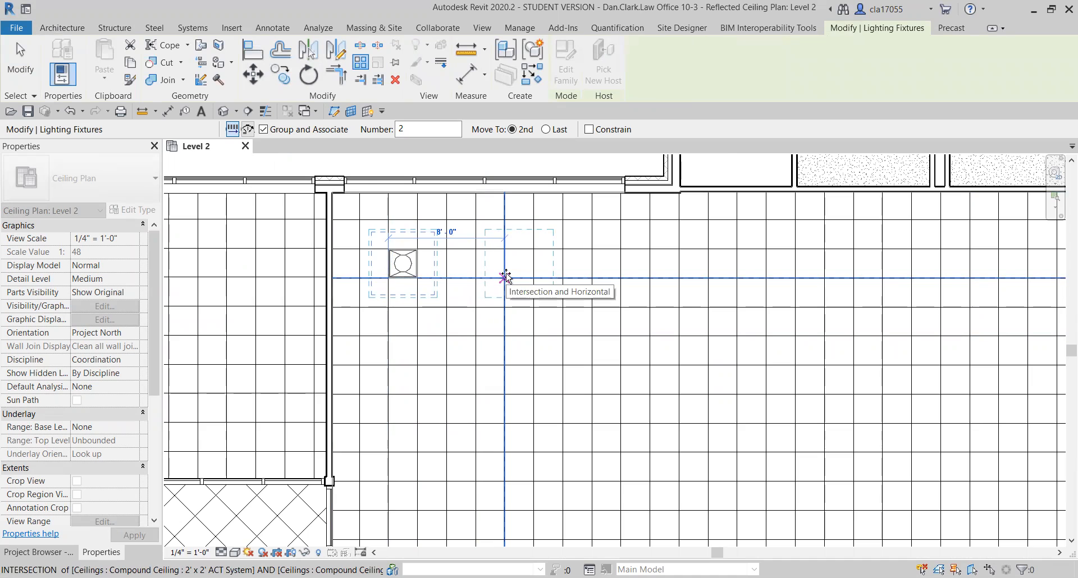
pyautogui.click(505, 277)
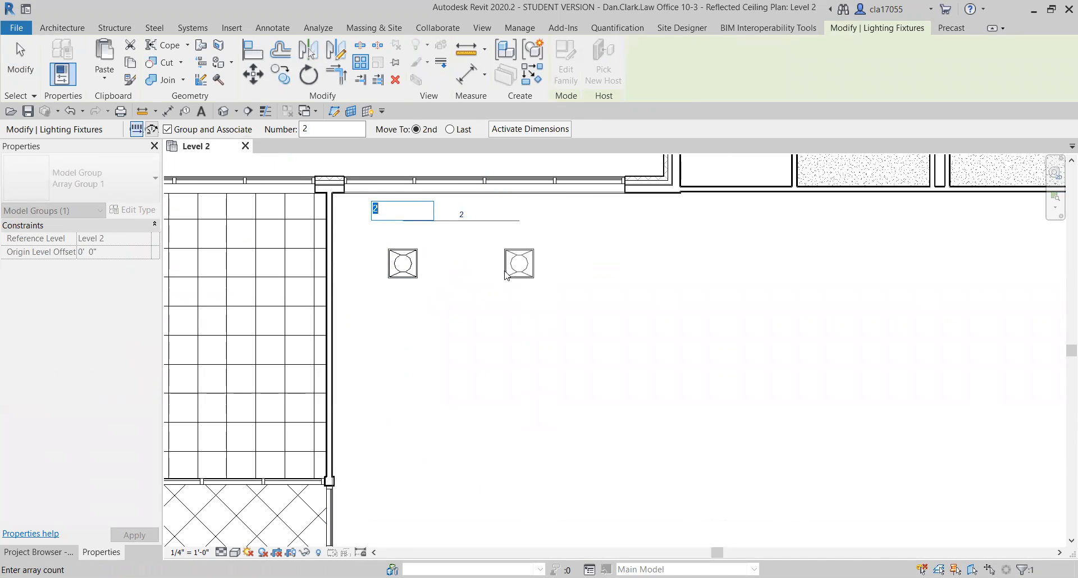
pyautogui.scroll(-4, 487, 275)
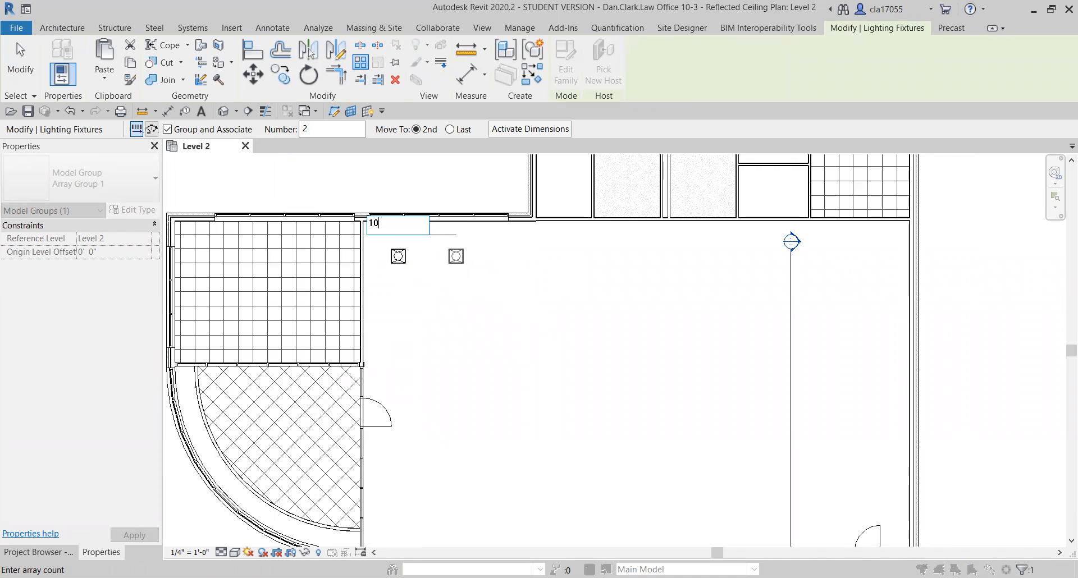
pyautogui.press('Return')
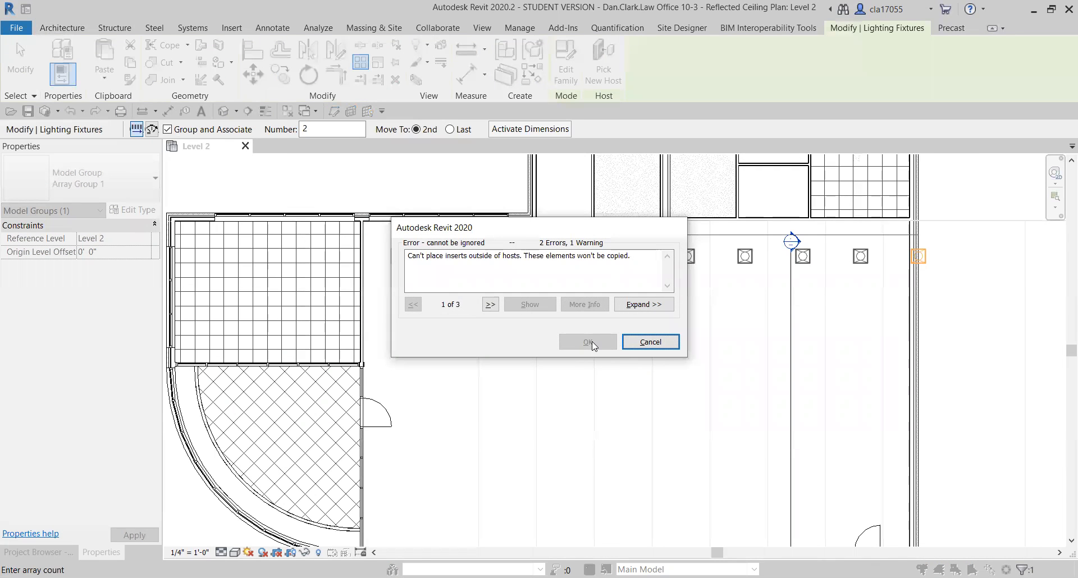
pyautogui.click(648, 343)
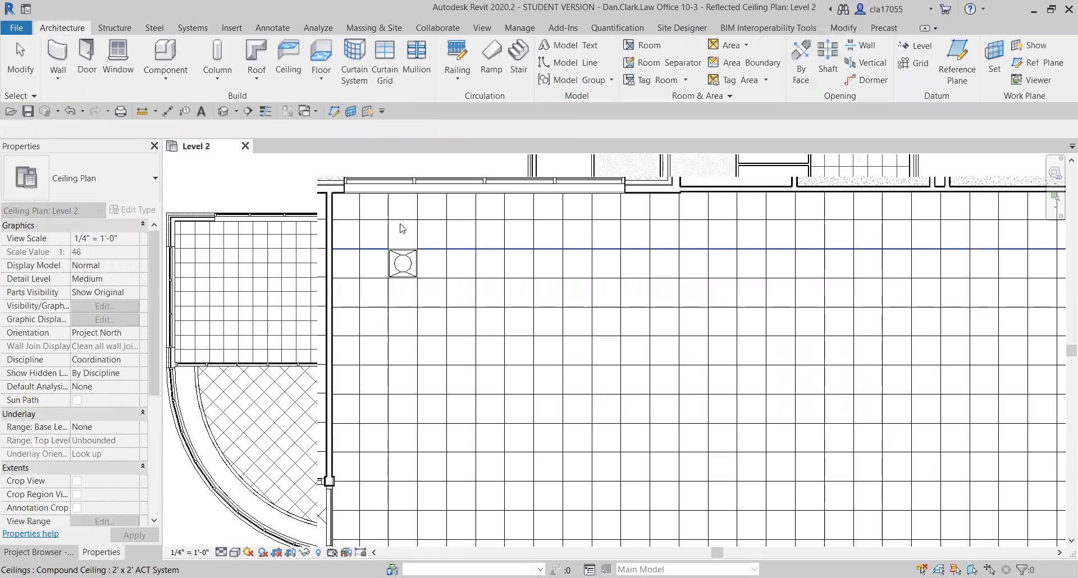
# Array the troffer light horizontally across the large room with a count of 9 at 8'-0" spacing.
pyautogui.click(408, 269)
pyautogui.press('a')
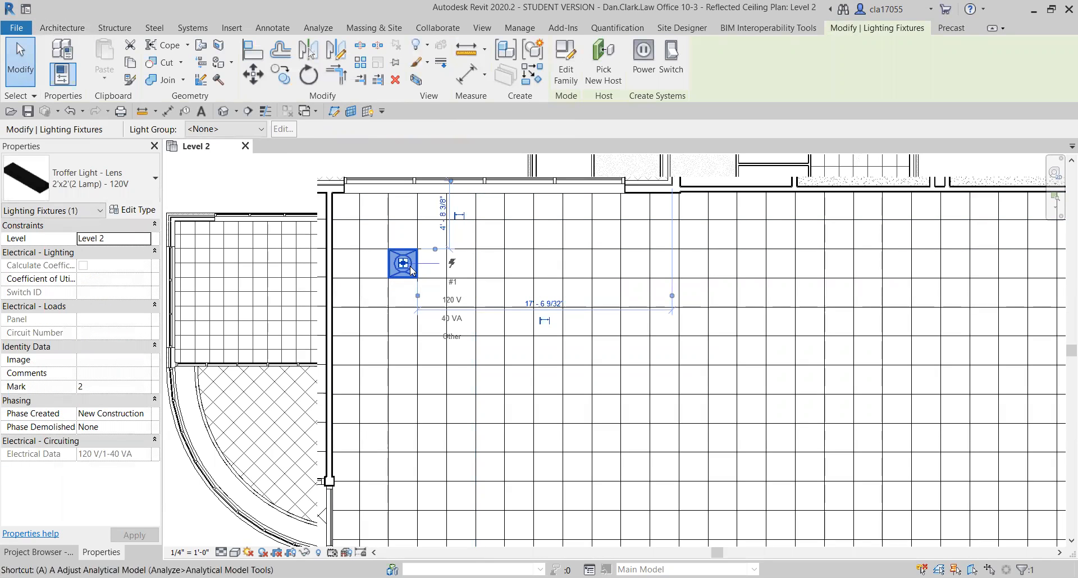
pyautogui.press('r')
pyautogui.click(387, 278)
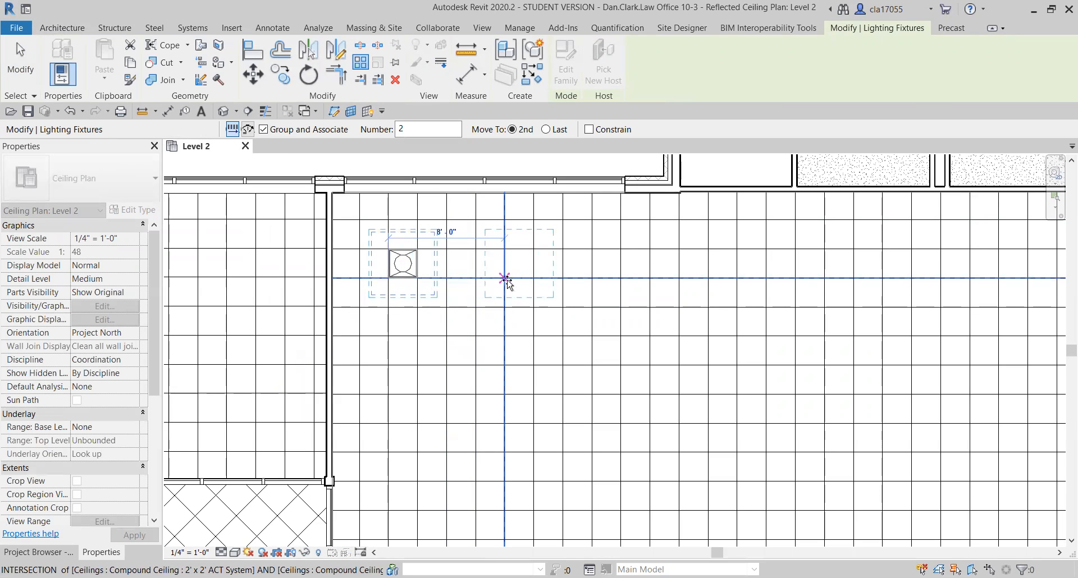
pyautogui.click(505, 278)
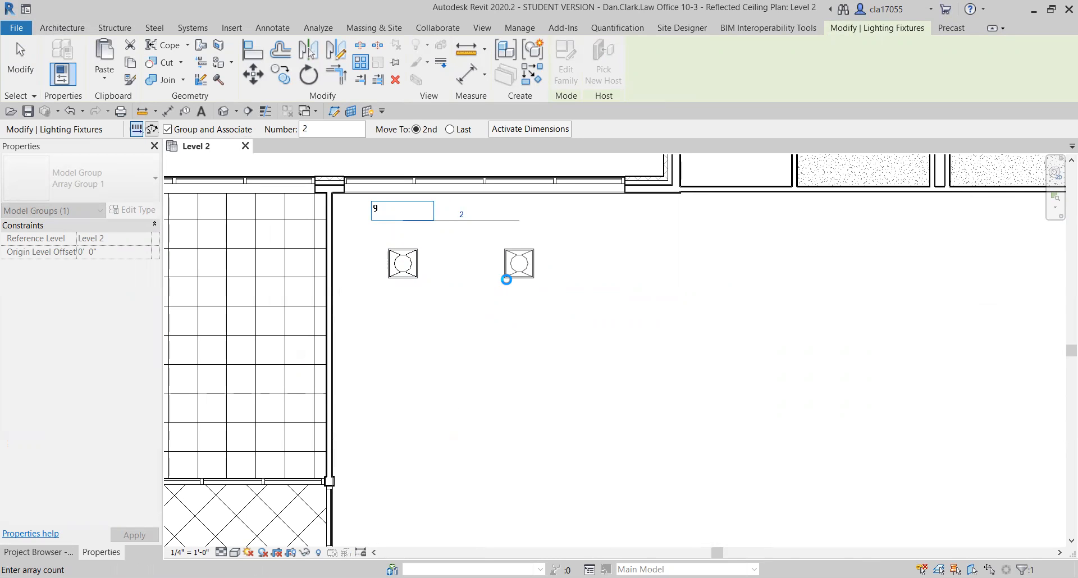
pyautogui.press('Return')
pyautogui.scroll(-3, 656, 318)
pyautogui.scroll(-1, 657, 318)
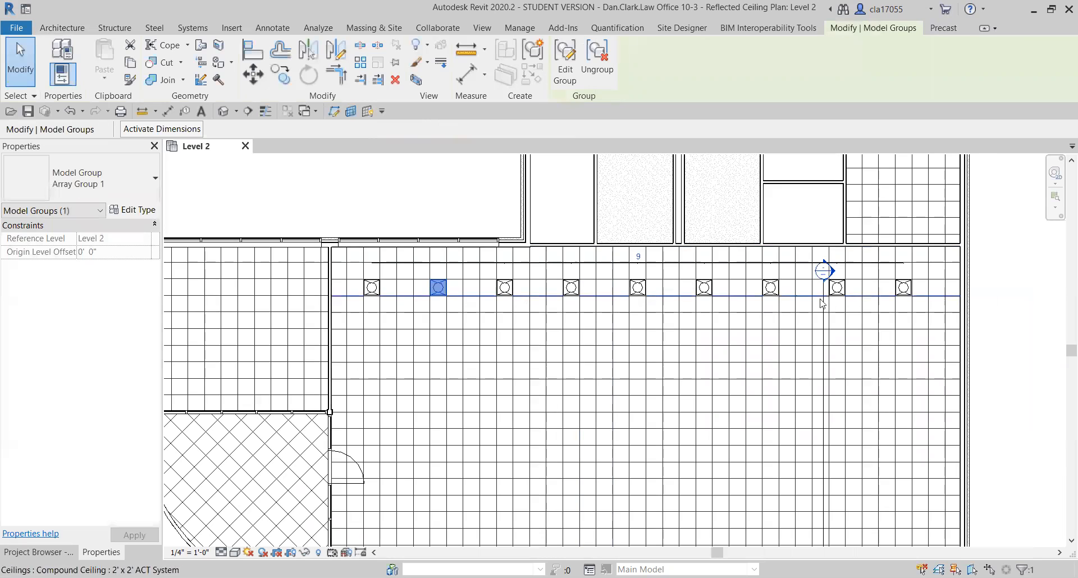
pyautogui.press('Escape')
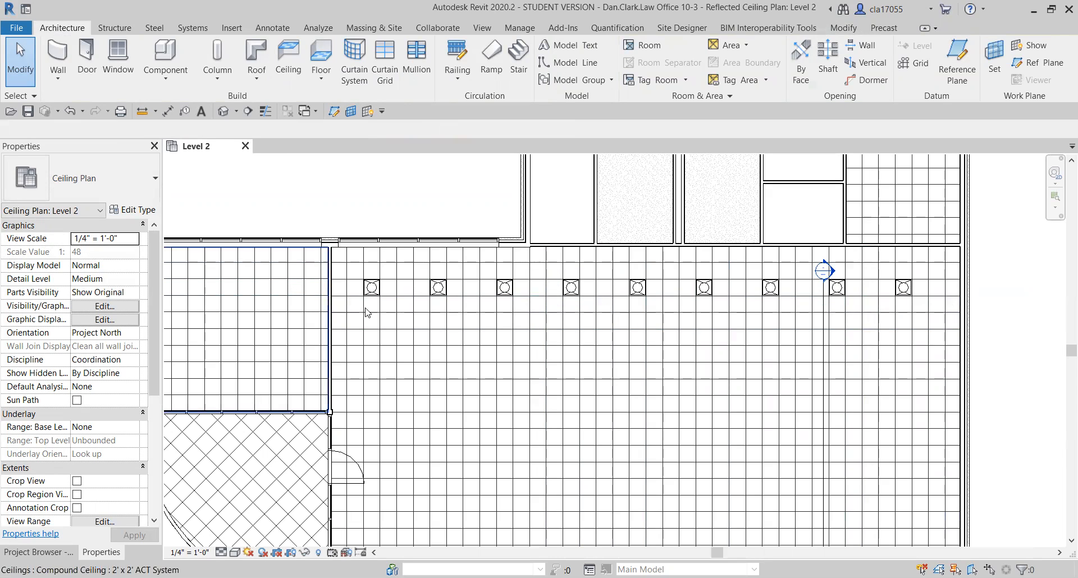
# Array the row's leftmost light group vertically down the room with a count of 6 at 8'-0" spacing.
pyautogui.click(371, 289)
pyautogui.moveTo(391, 329); pyautogui.dragTo(394, 306, button='middle')
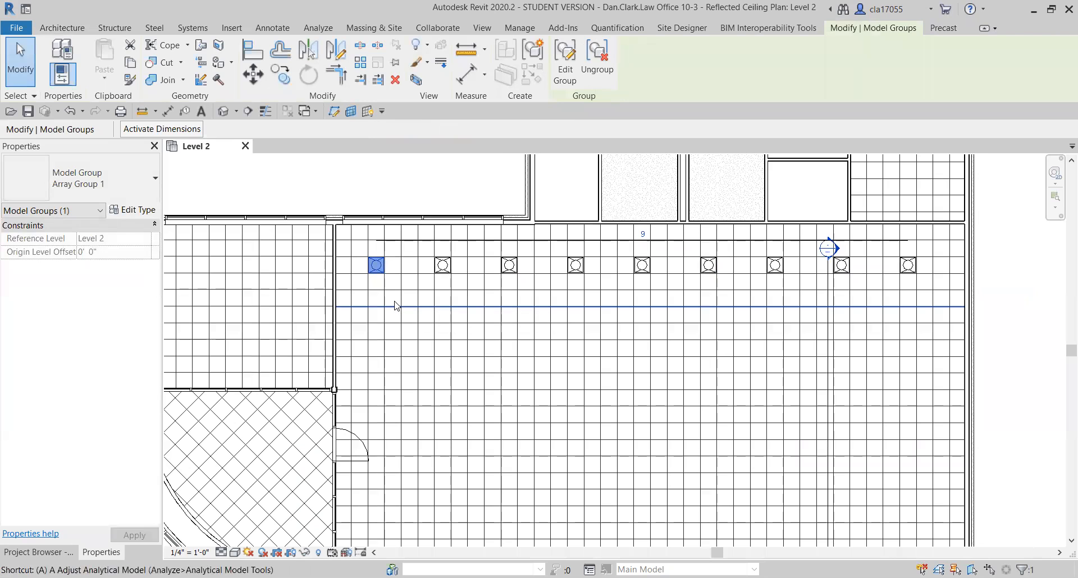
pyautogui.press('r')
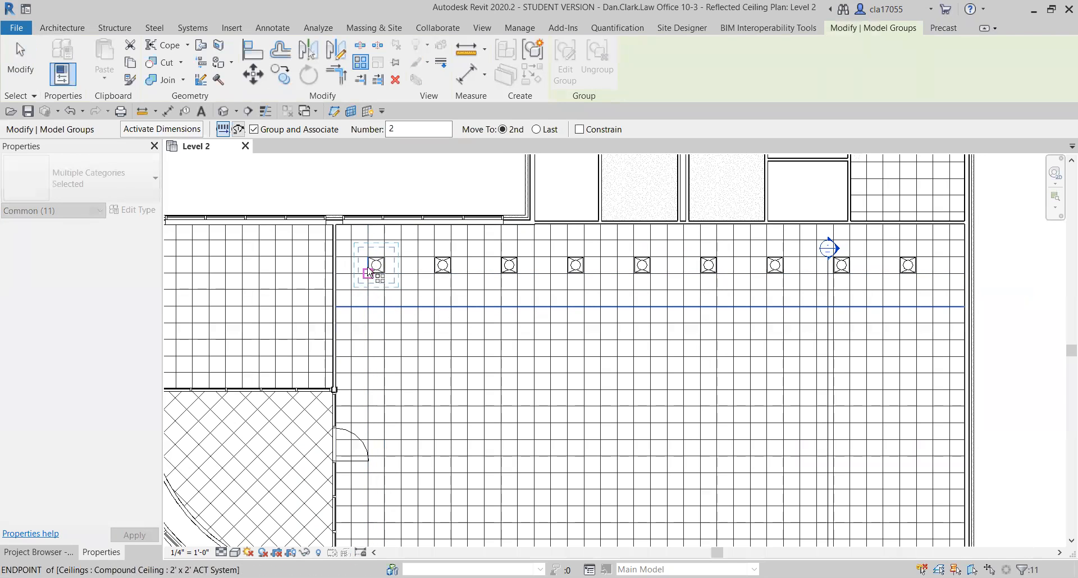
pyautogui.click(369, 259)
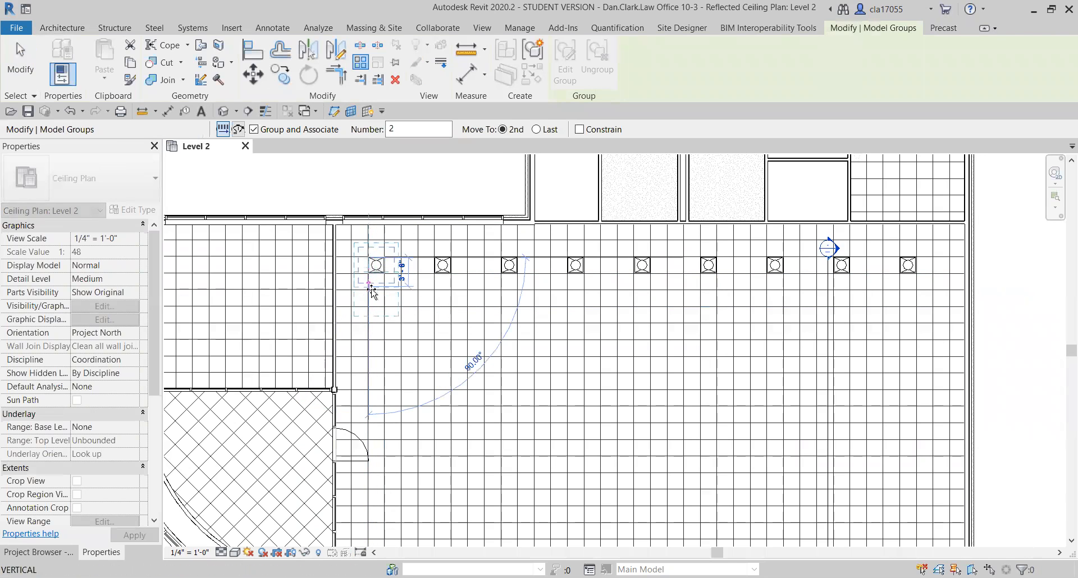
pyautogui.click(368, 324)
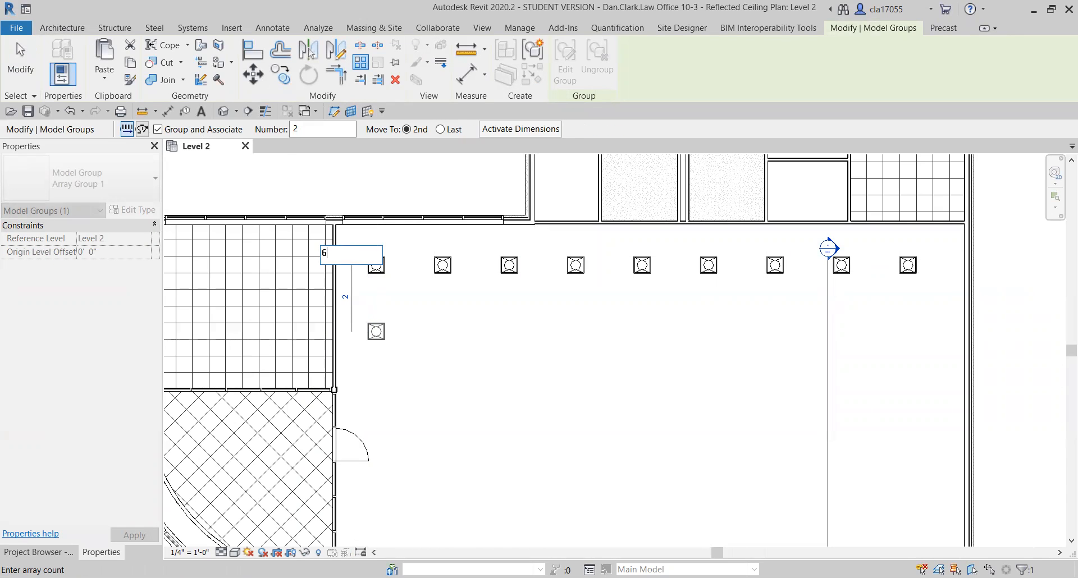
pyautogui.write('6')
pyautogui.press('Return')
pyautogui.scroll(-1, 513, 335)
pyautogui.moveTo(497, 372); pyautogui.dragTo(489, 197, button='middle')
pyautogui.scroll(2, 385, 362)
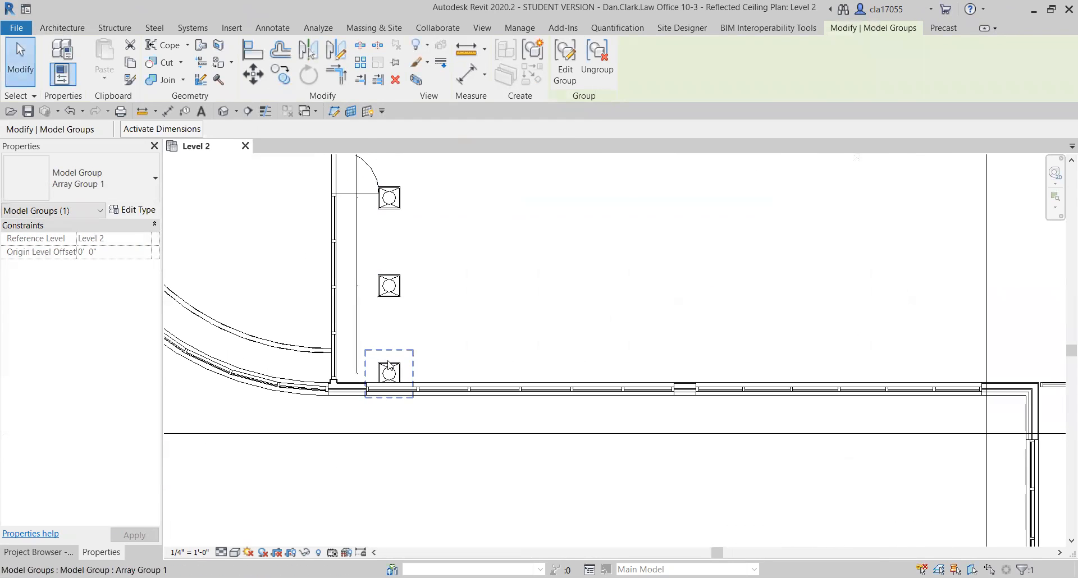
# Try to array the row's eight other light groups vertically down the room with a count of 6 at 8'-0" spacing.
pyautogui.scroll(1, 452, 352)
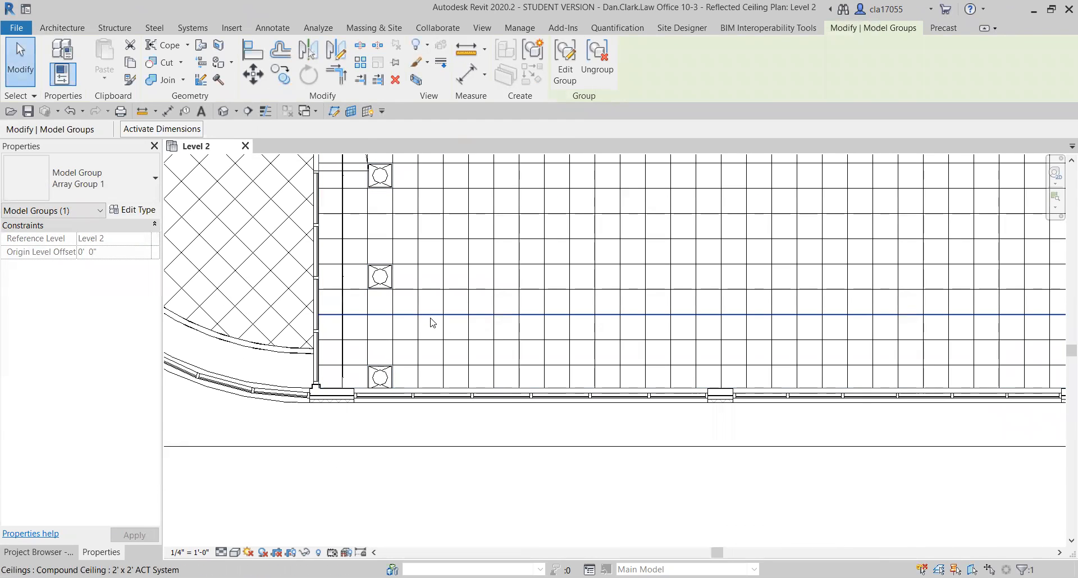
pyautogui.moveTo(438, 316); pyautogui.dragTo(422, 449, button='middle')
pyautogui.scroll(-1, 433, 377)
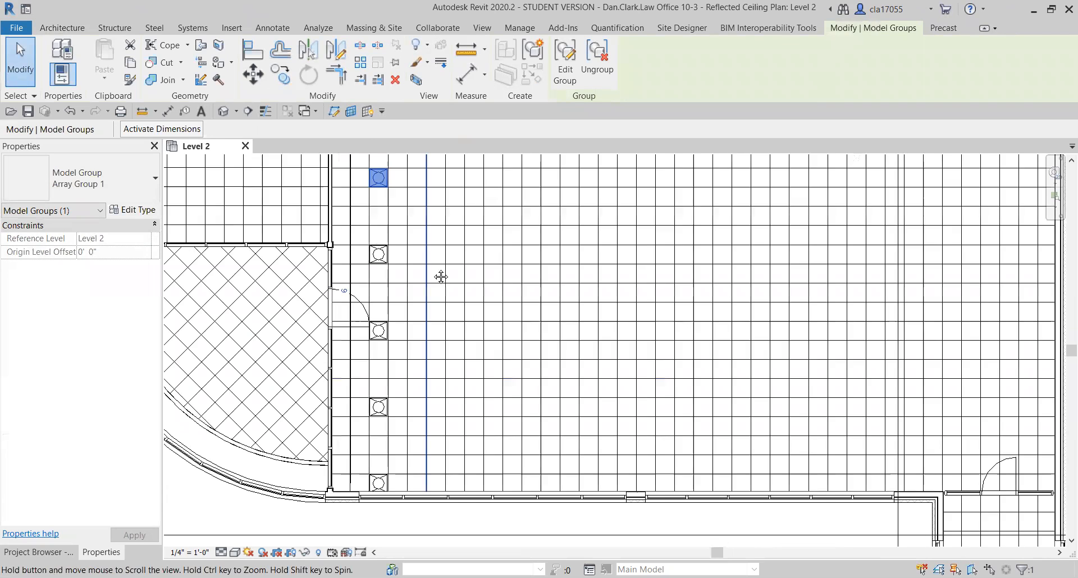
pyautogui.moveTo(440, 259); pyautogui.dragTo(449, 400, button='middle')
pyautogui.click(461, 249)
pyautogui.keyDown('ctrl'); pyautogui.click(540, 246); pyautogui.keyUp('ctrl')
pyautogui.keyDown('ctrl'); pyautogui.click(617, 246); pyautogui.keyUp('ctrl')
pyautogui.keyDown('ctrl'); pyautogui.click(693, 250); pyautogui.keyUp('ctrl')
pyautogui.keyDown('ctrl'); pyautogui.click(856, 250); pyautogui.keyUp('ctrl')
pyautogui.keyDown('ctrl'); pyautogui.click(922, 247); pyautogui.keyUp('ctrl')
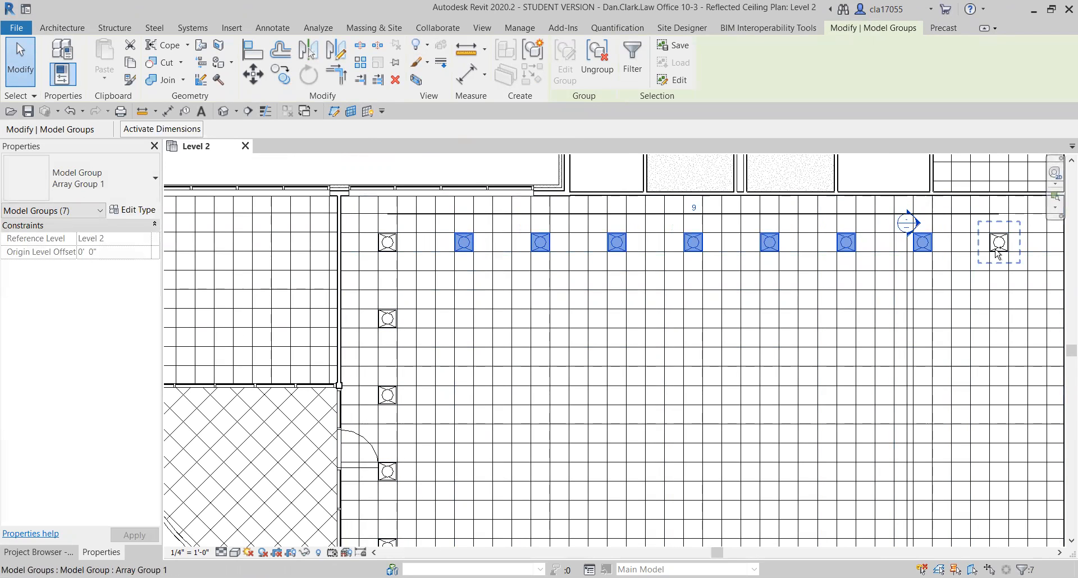
pyautogui.keyDown('ctrl'); pyautogui.click(997, 251); pyautogui.keyUp('ctrl')
pyautogui.moveTo(965, 284); pyautogui.dragTo(887, 312, button='middle')
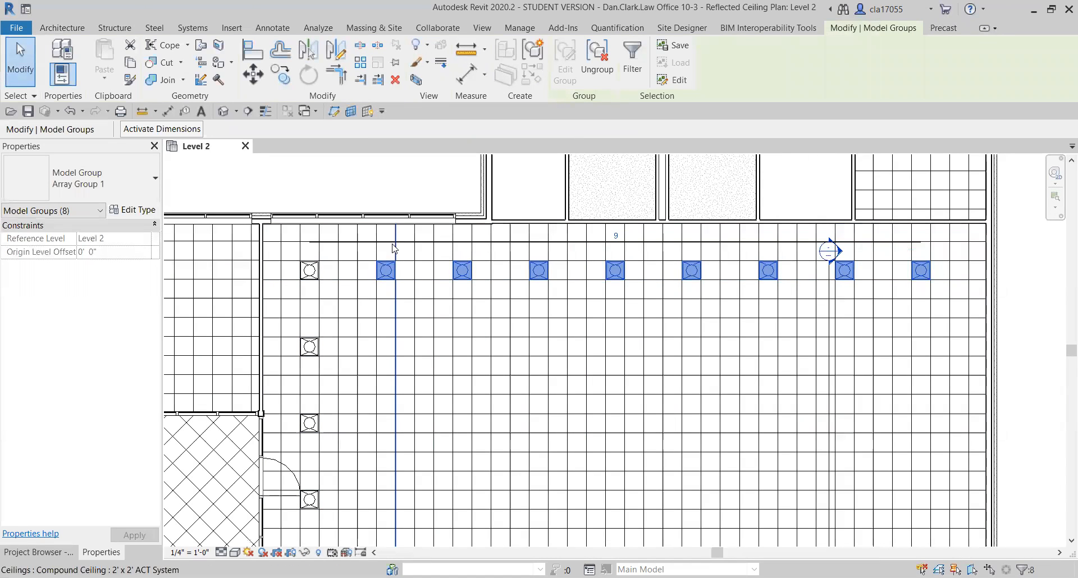
pyautogui.press('a')
pyautogui.press('r')
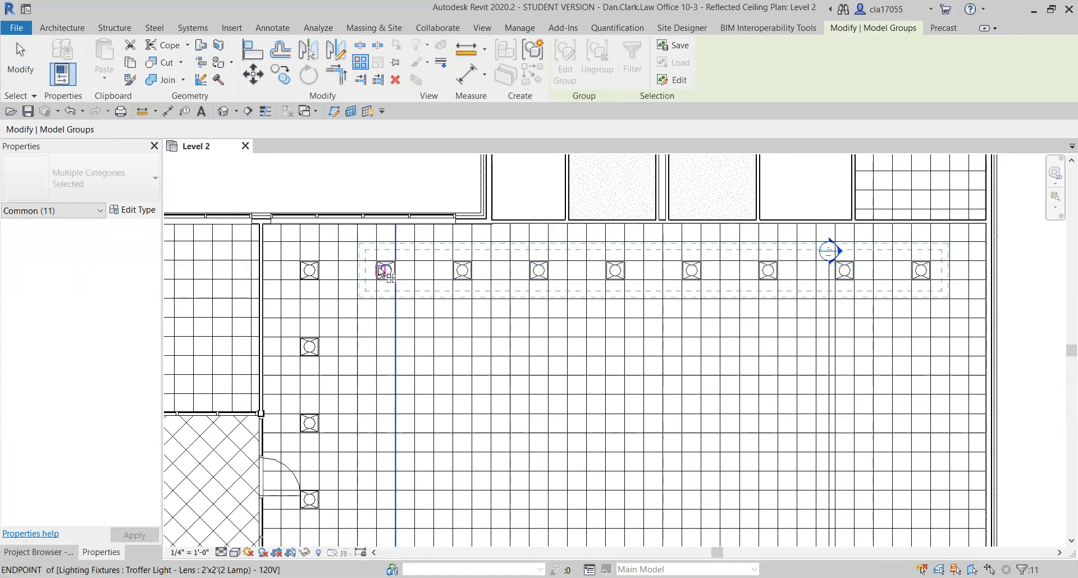
pyautogui.click(377, 262)
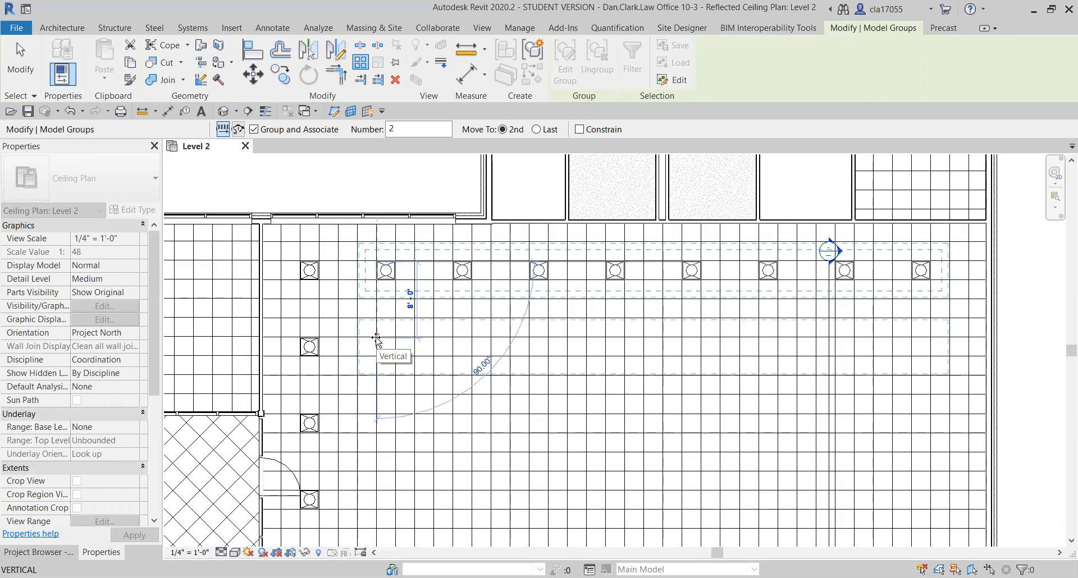
pyautogui.click(377, 339)
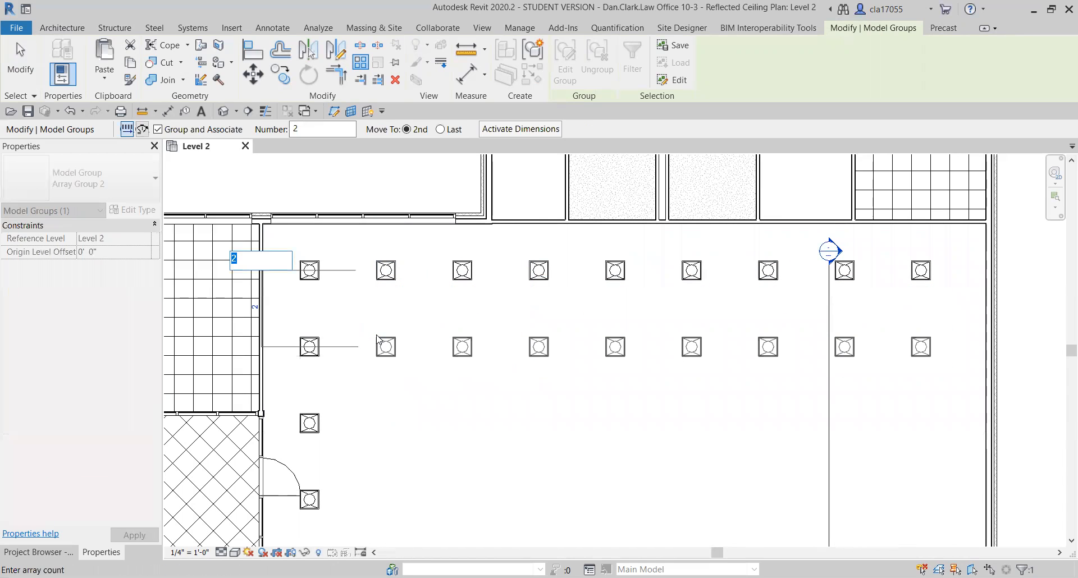
pyautogui.press('Return')
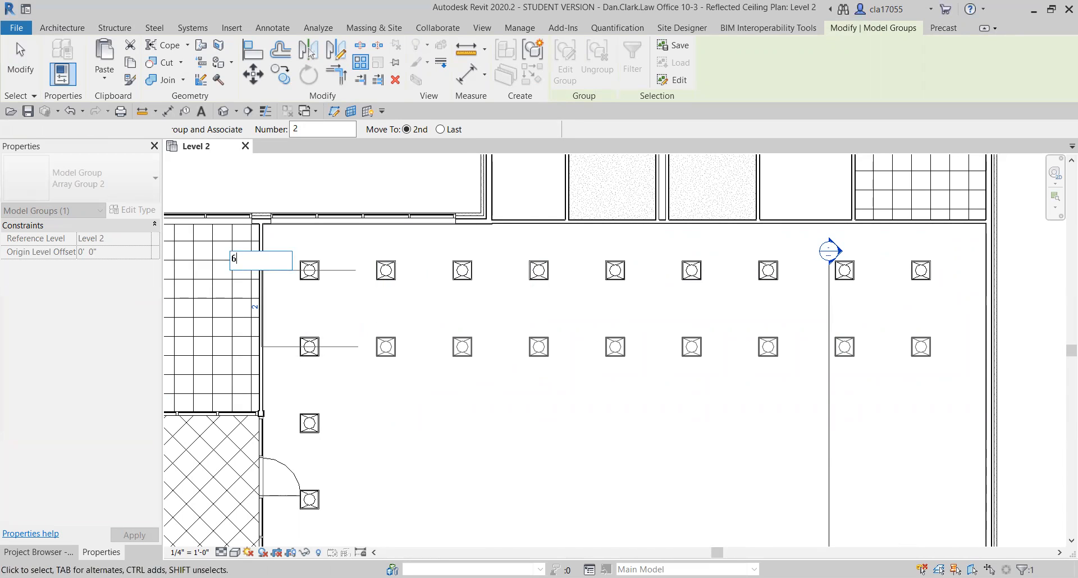
pyautogui.scroll(-1, 545, 324)
pyautogui.moveTo(545, 324); pyautogui.dragTo(532, 192, button='middle')
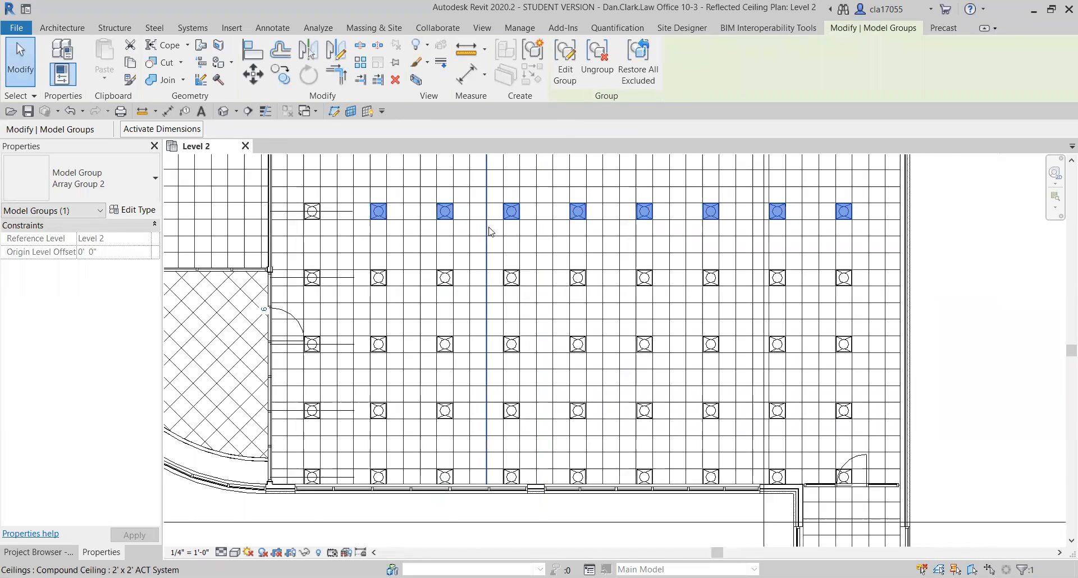
pyautogui.moveTo(699, 295)
pyautogui.mouseDown(button='middle')
pyautogui.moveTo(666, 250)
pyautogui.moveTo(663, 332)
pyautogui.moveTo(638, 389)
pyautogui.moveTo(622, 374)
pyautogui.moveTo(626, 324)
pyautogui.mouseUp(button='middle')
pyautogui.scroll(-1, 663, 331)
pyautogui.scroll(-1, 649, 314)
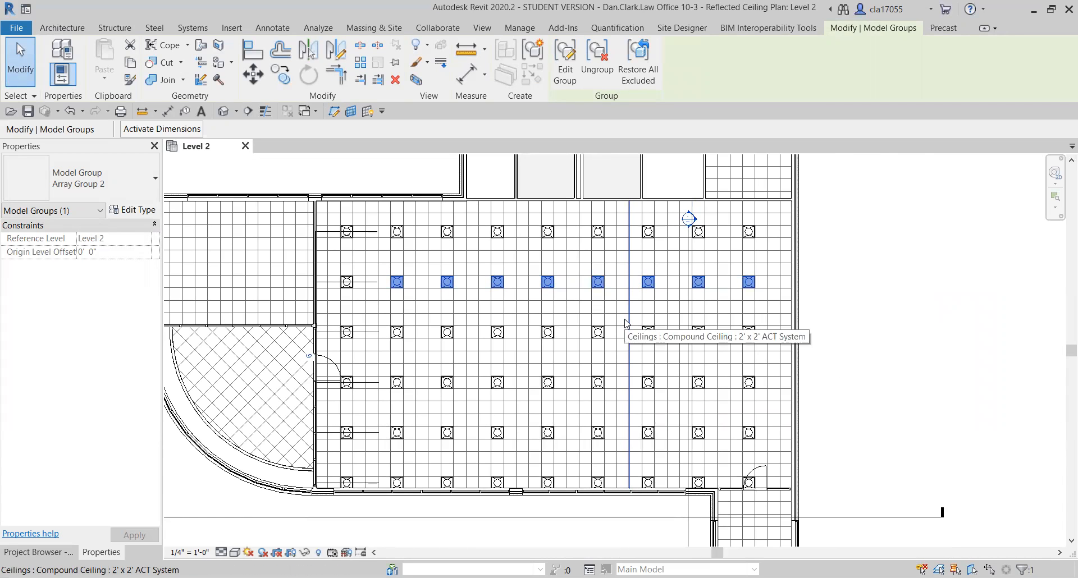
# Undo both vertical light arrays, keeping only the horizontal row of troffer lights.
pyautogui.press('Escape')
pyautogui.scroll(2, 528, 345)
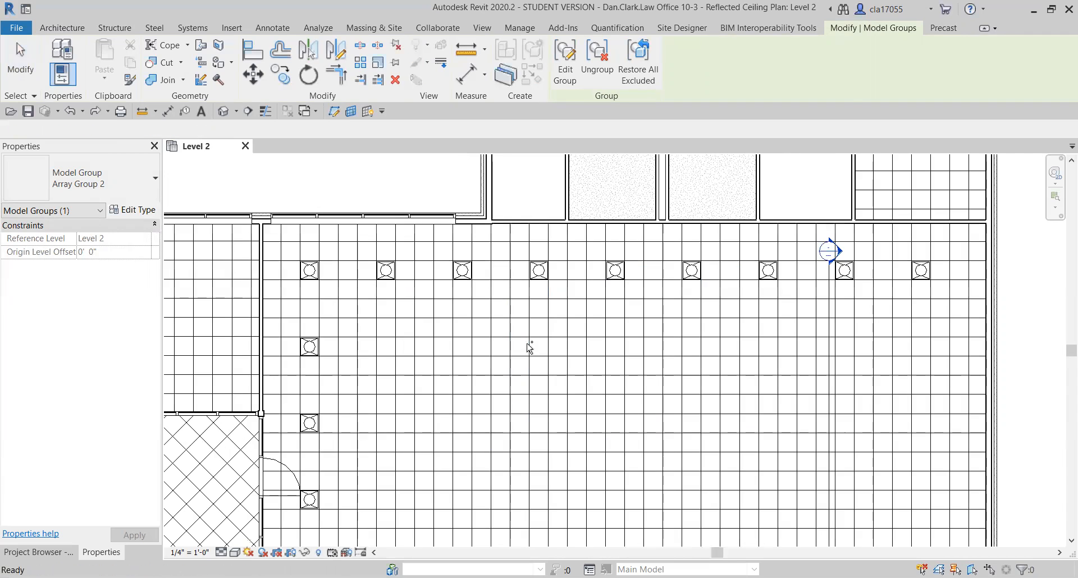
pyautogui.scroll(-1, 436, 321)
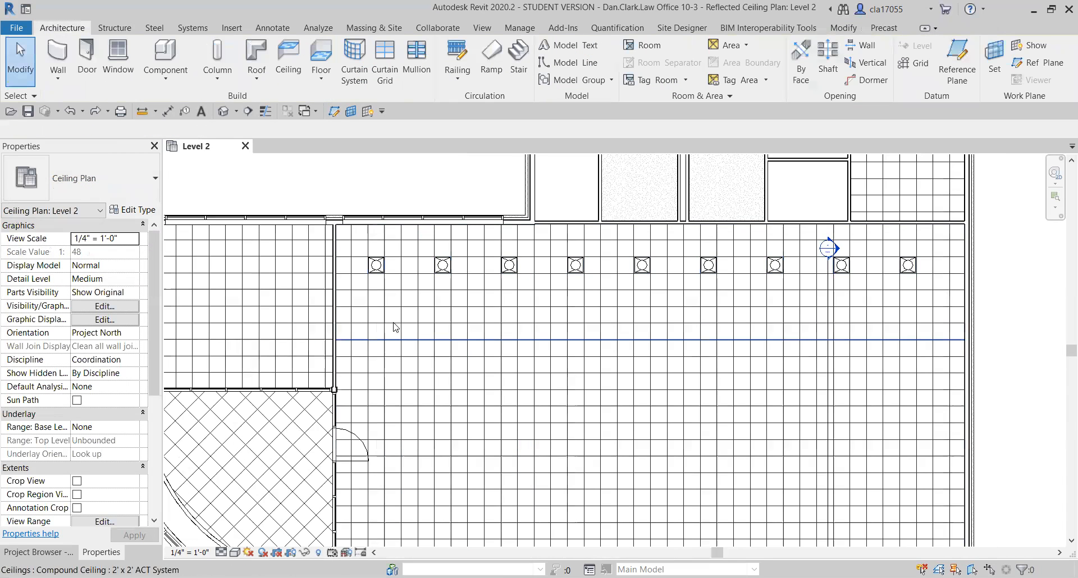
# Array the row's middle light group vertically down the room, placing the last copy about 36' away, with a count of 3.
pyautogui.click(630, 259)
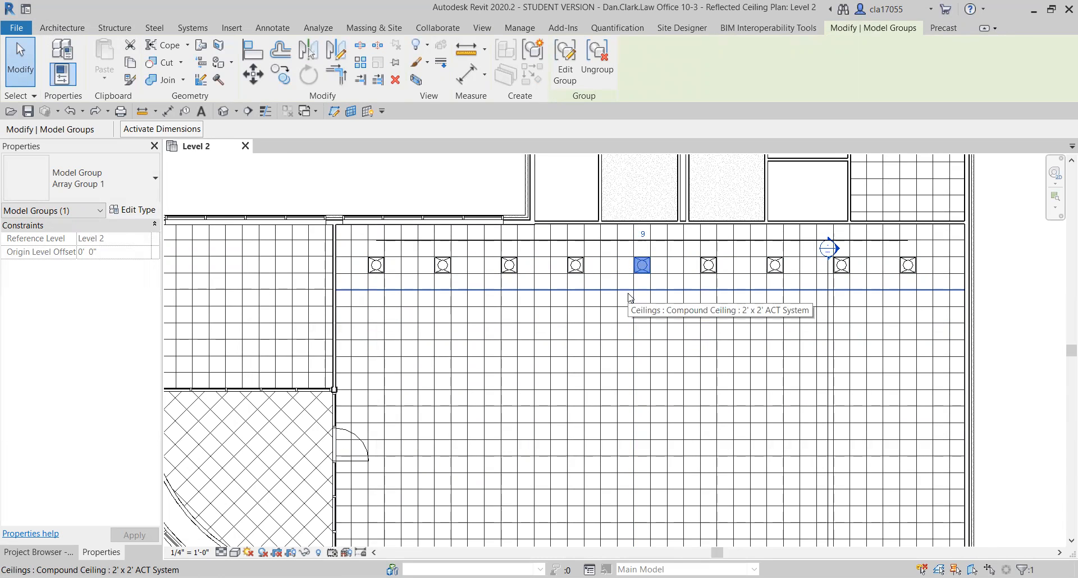
pyautogui.press('a')
pyautogui.press('r')
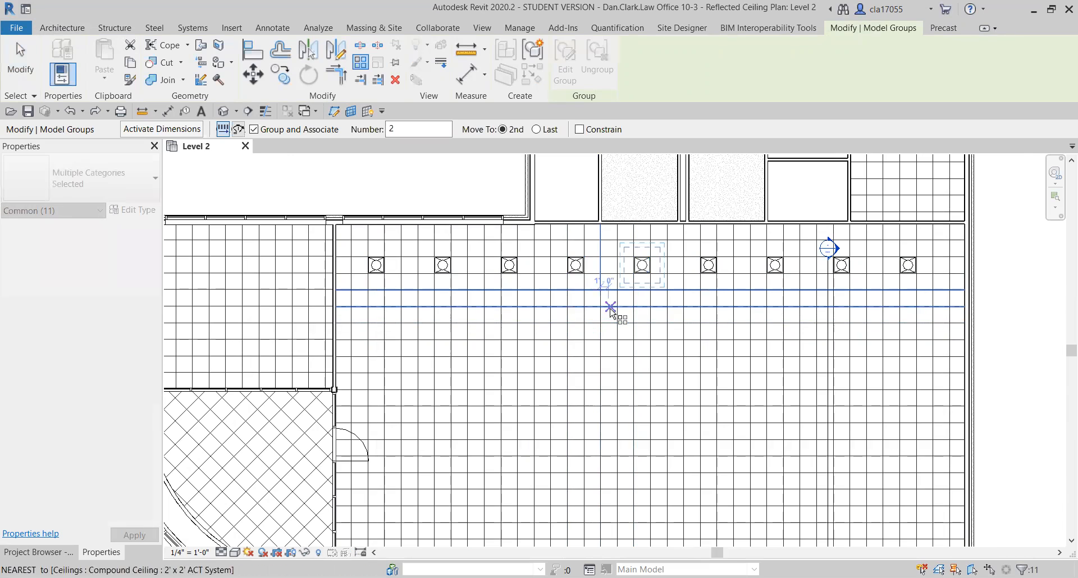
pyautogui.scroll(2, 610, 306)
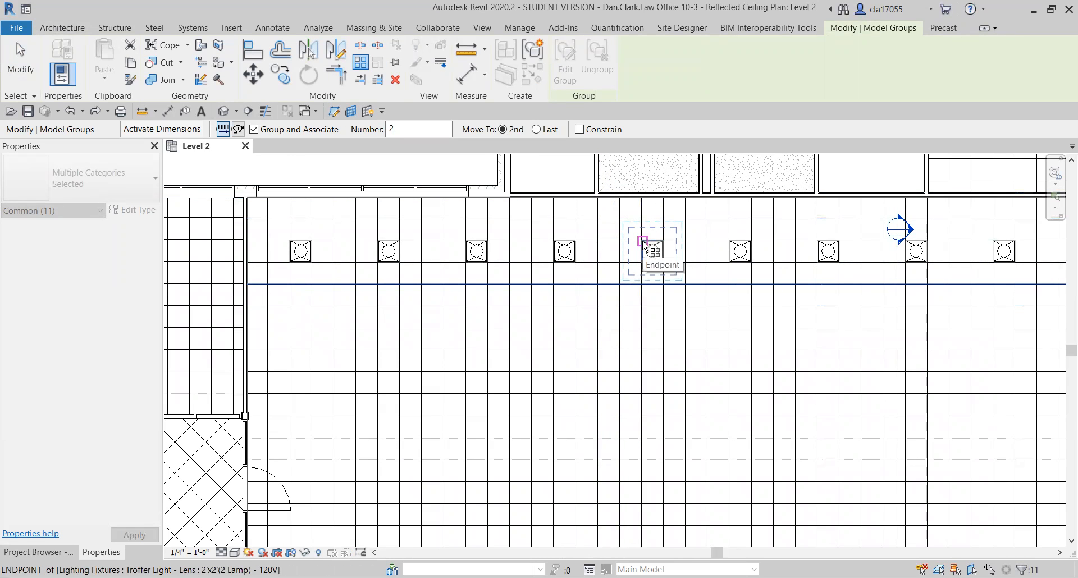
pyautogui.click(536, 129)
pyautogui.click(642, 241)
pyautogui.moveTo(642, 410); pyautogui.dragTo(635, 241, button='middle')
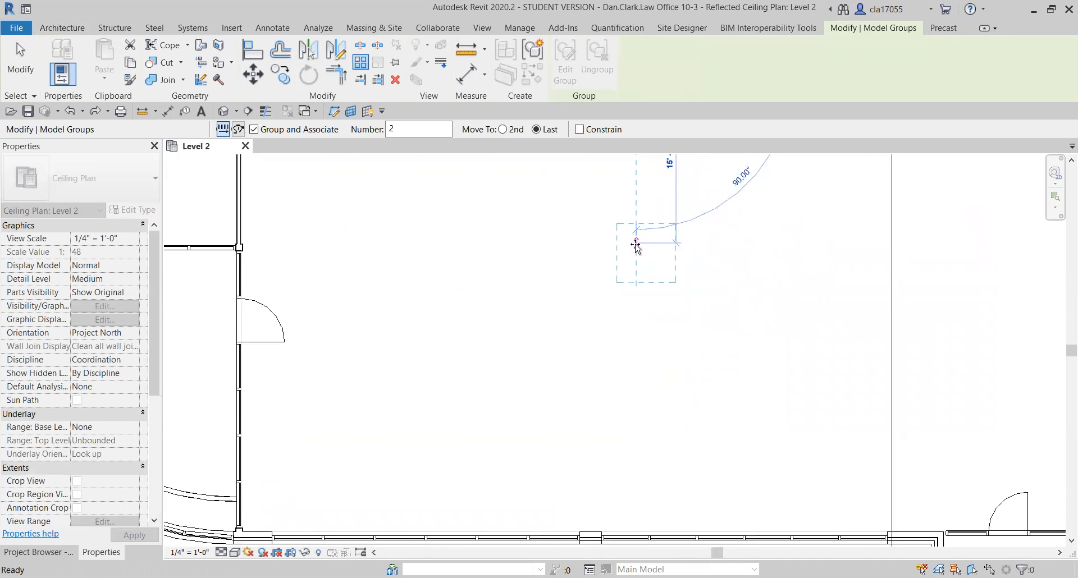
pyautogui.scroll(-3, 631, 275)
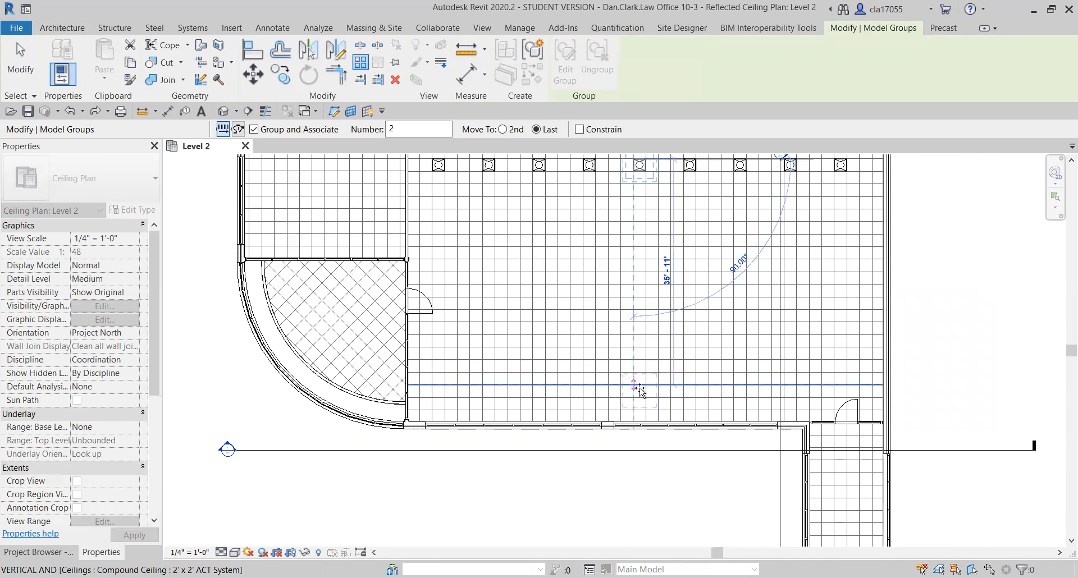
pyautogui.scroll(4, 635, 388)
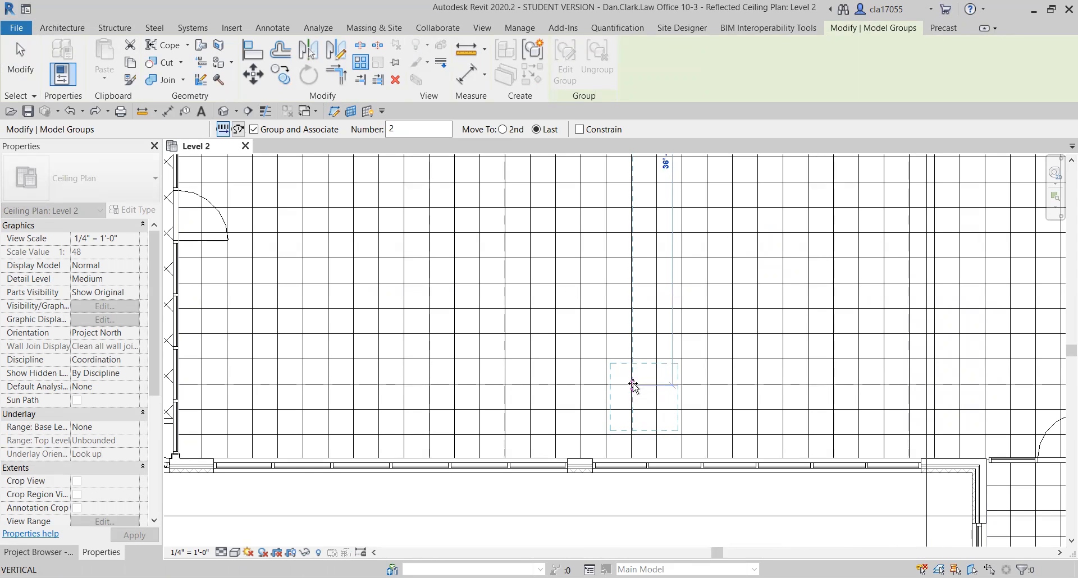
pyautogui.click(632, 387)
pyautogui.scroll(-3, 640, 374)
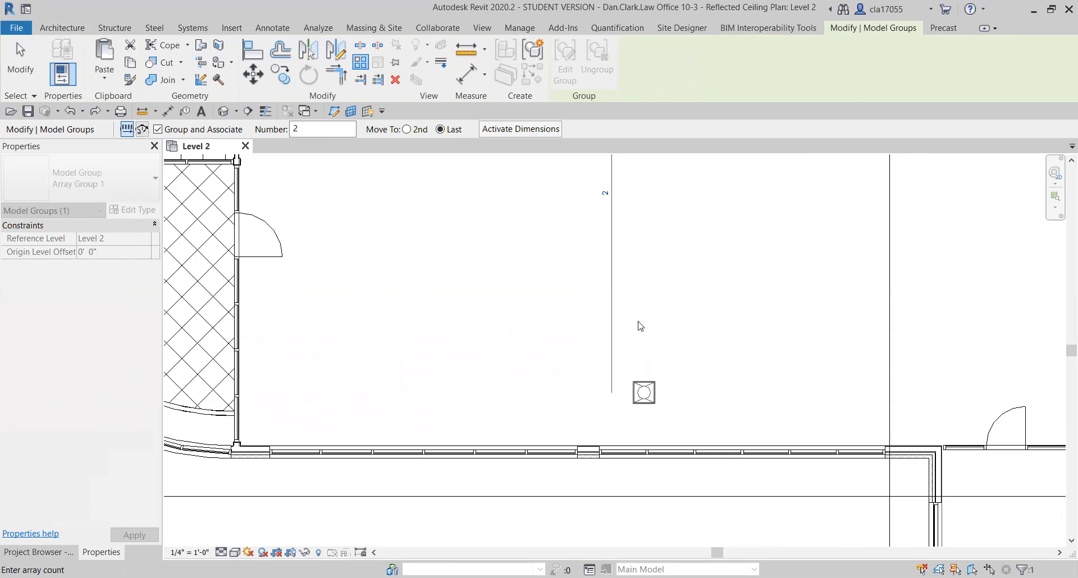
pyautogui.scroll(-1, 614, 371)
pyautogui.moveTo(633, 291); pyautogui.dragTo(595, 346, button='middle')
pyautogui.moveTo(532, 273); pyautogui.dragTo(504, 309, button='middle')
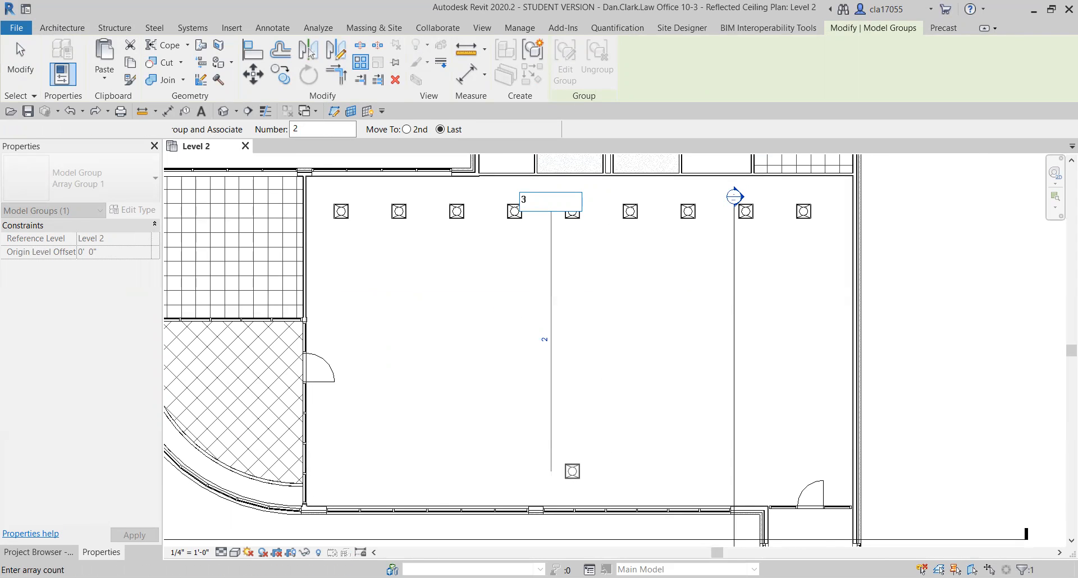
pyautogui.press('Return')
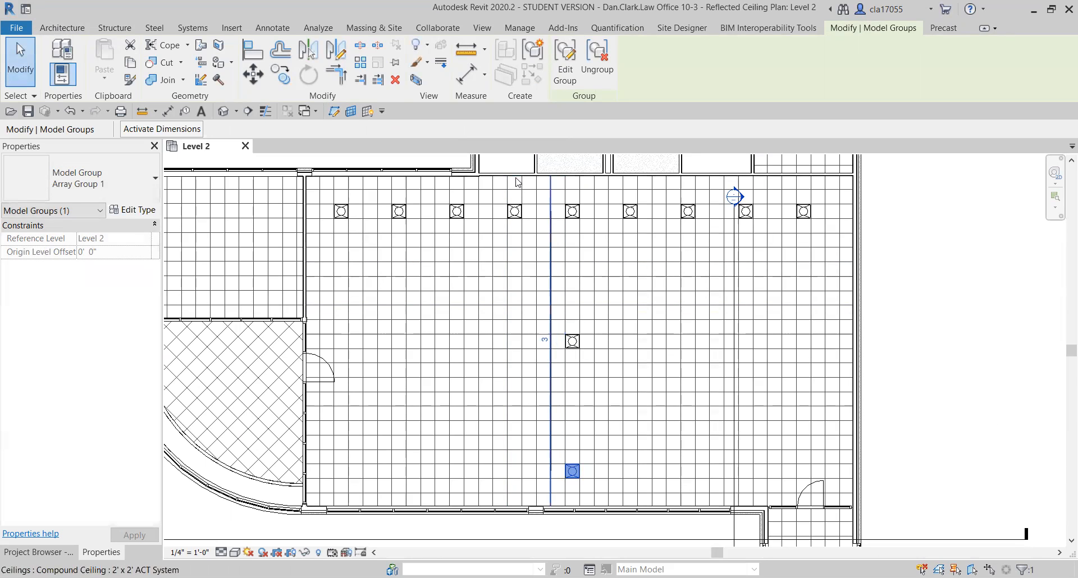
# Try counts of 6, 8 and 9 for the middle light's vertical array.
pyautogui.click(544, 342)
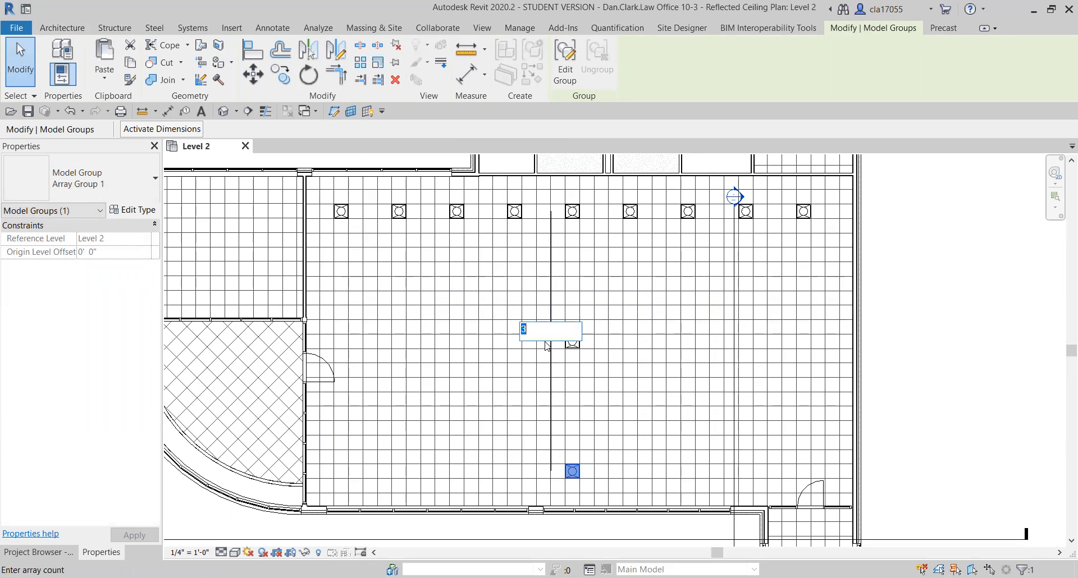
pyautogui.write('6')
pyautogui.press('Return')
pyautogui.scroll(1, 573, 279)
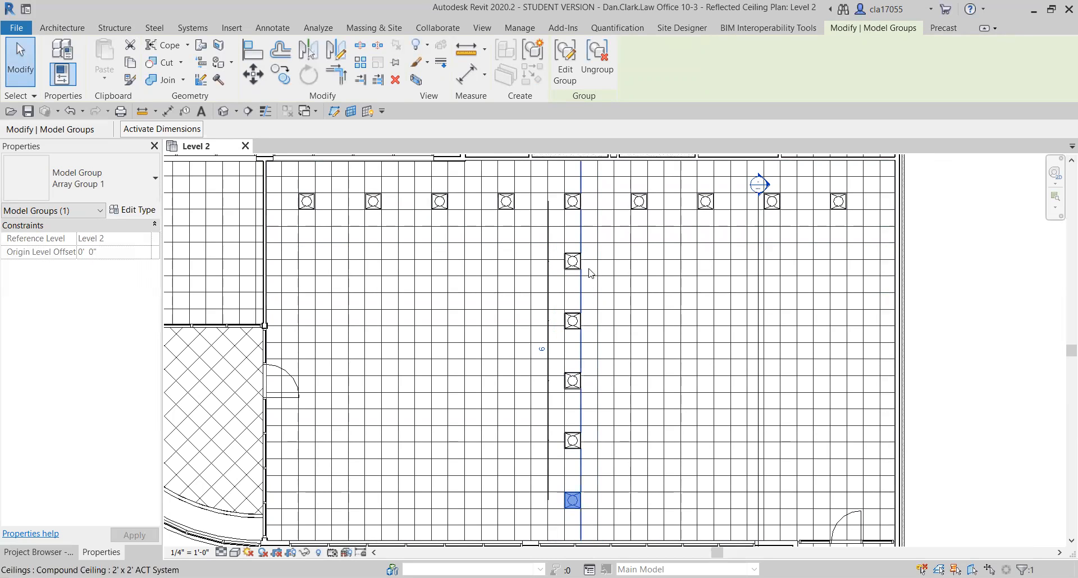
pyautogui.click(542, 351)
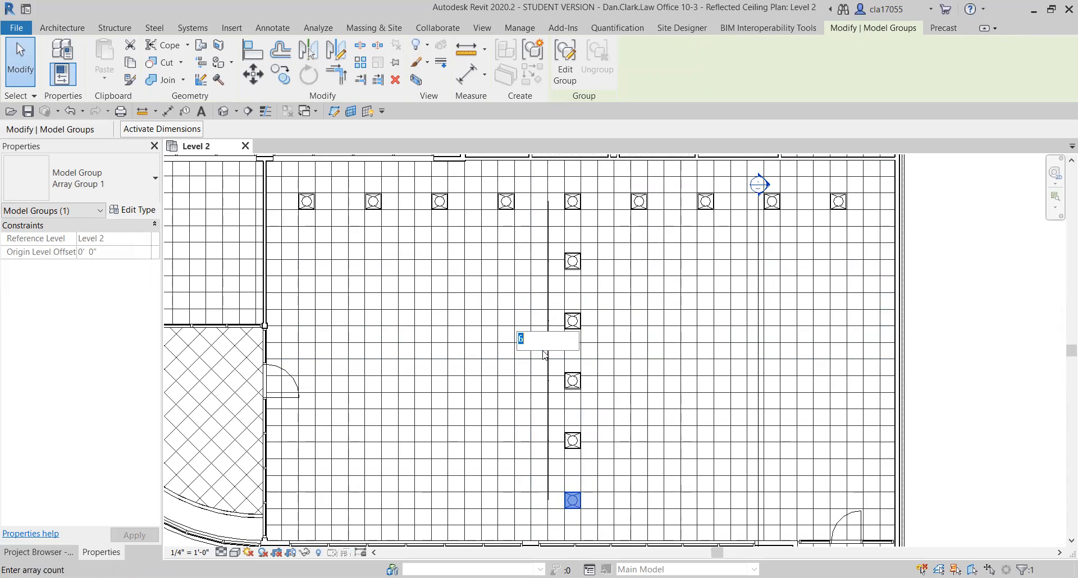
pyautogui.write('8')
pyautogui.press('Return')
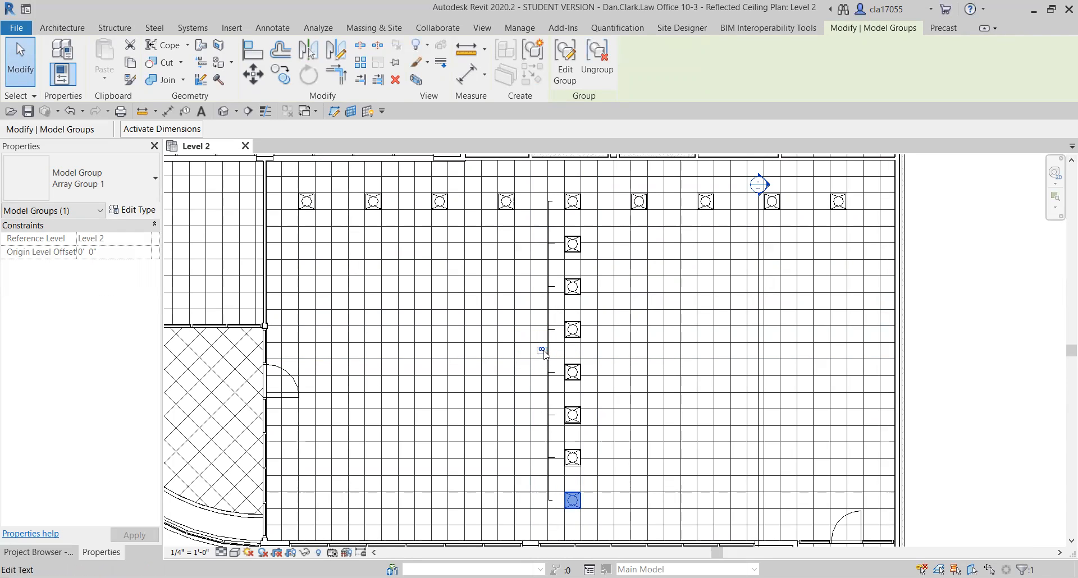
pyautogui.click(542, 350)
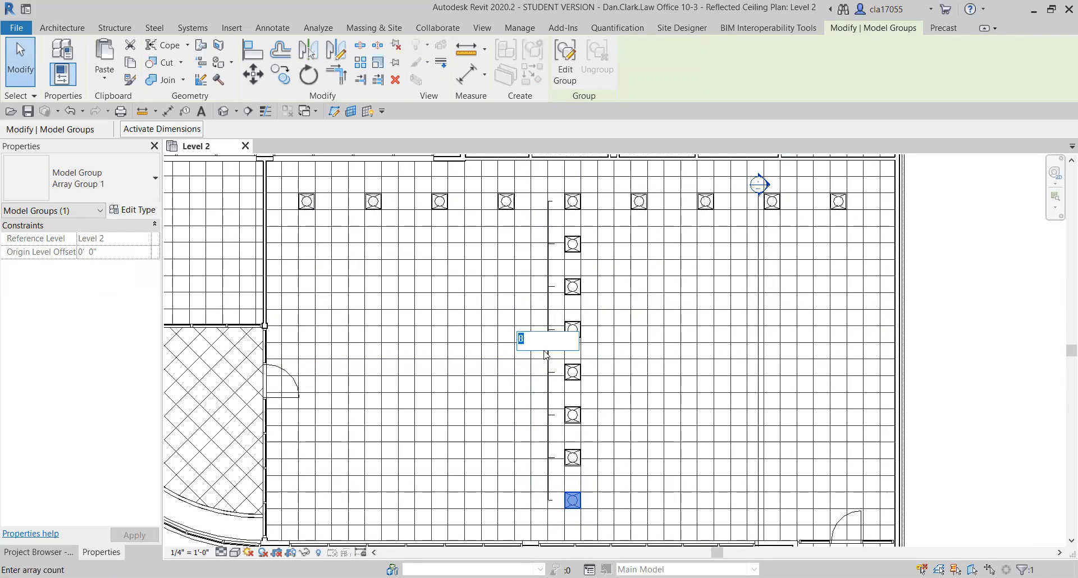
pyautogui.press('Return')
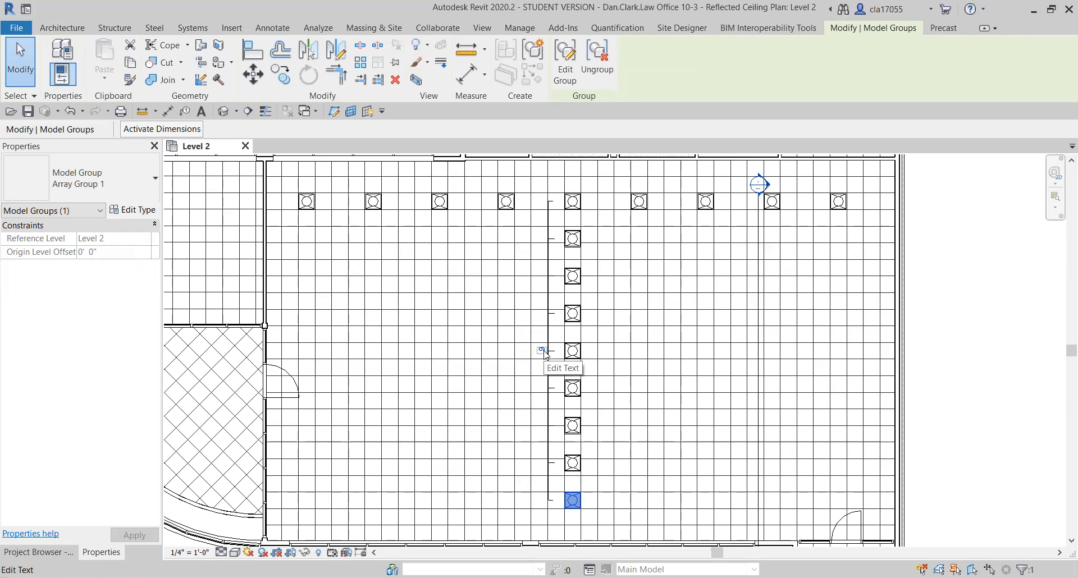
# Set the count of the middle light's vertical array to 3.
pyautogui.click(542, 351)
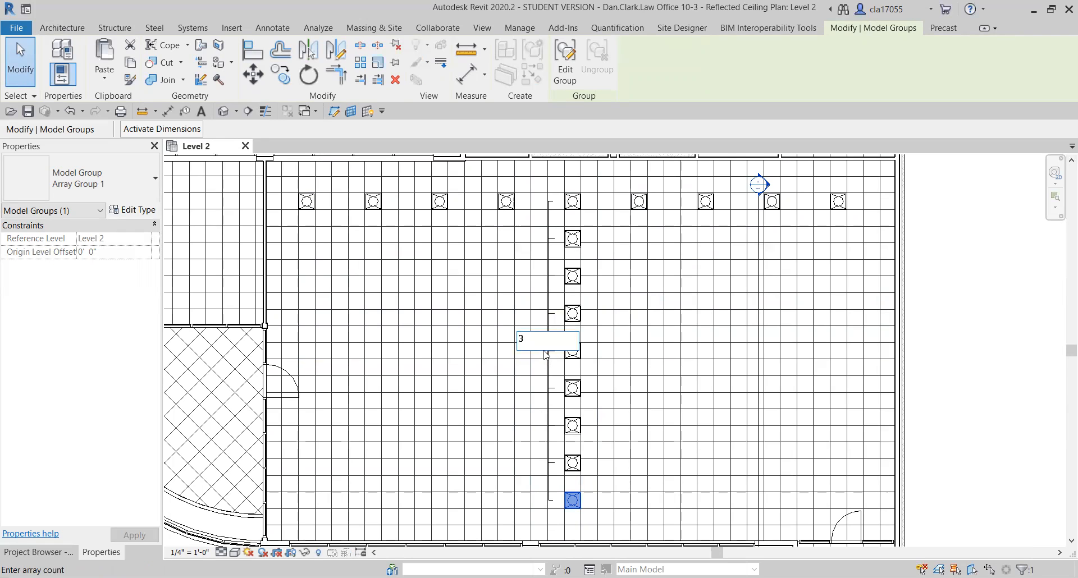
pyautogui.press('Return')
pyautogui.moveTo(580, 416); pyautogui.dragTo(474, 405, button='middle')
pyautogui.scroll(-1, 480, 344)
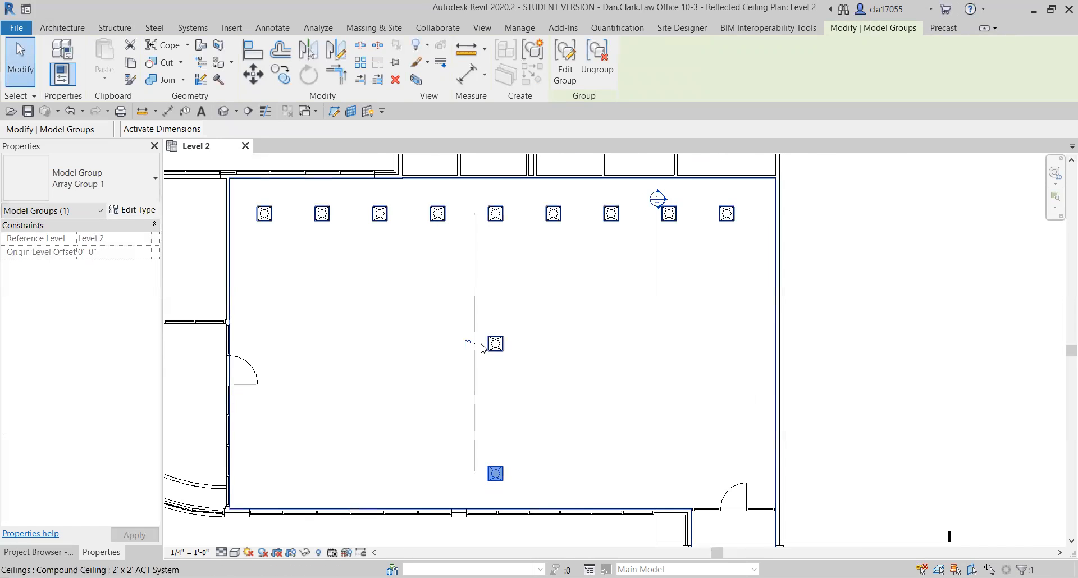